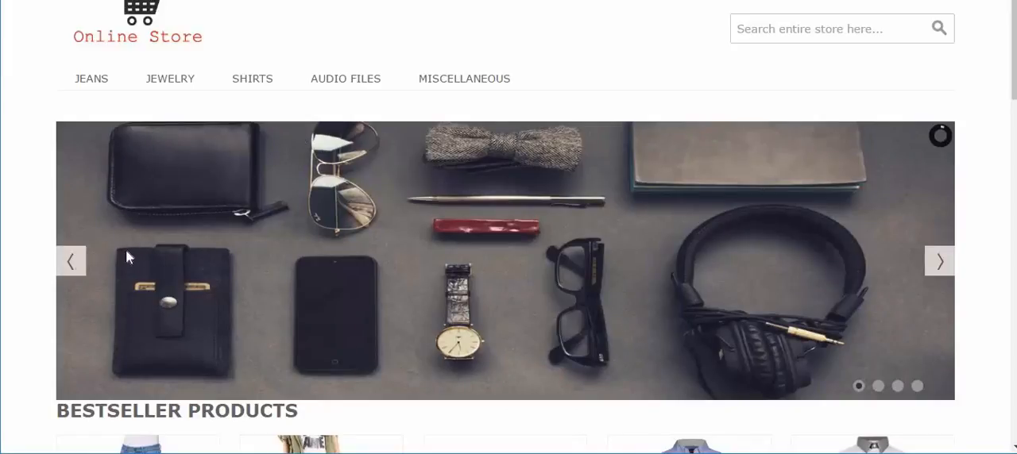
Step: Examine the online store's home page, including the image slider, bestsellers, promotional banner, new products and recently viewed items
scroll(45, 283, "down", 2)
scroll(45, 284, "down", 8)
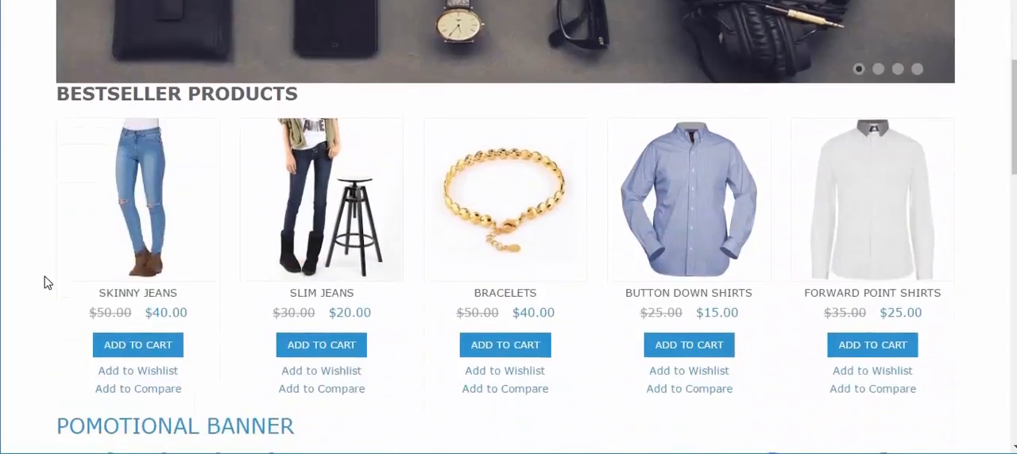
scroll(54, 272, "down", 1)
scroll(54, 273, "up", 10)
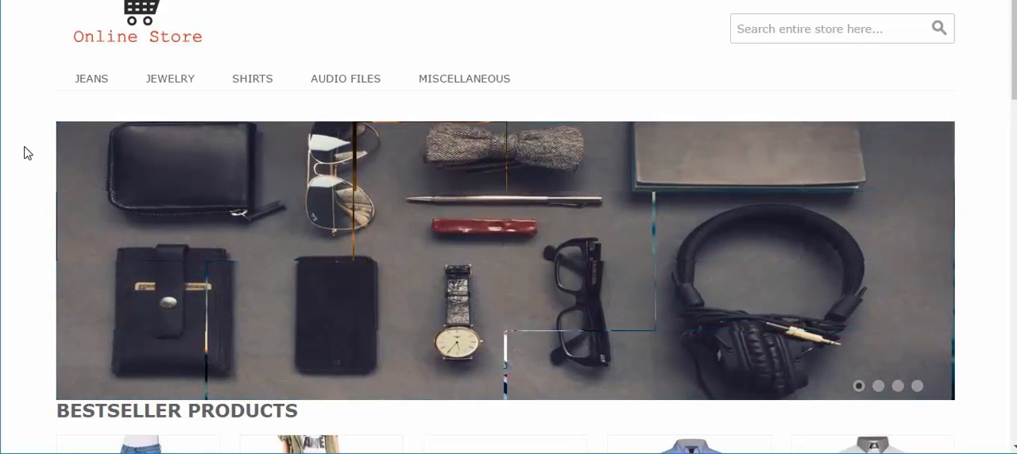
scroll(39, 253, "down", 8)
scroll(39, 256, "down", 4)
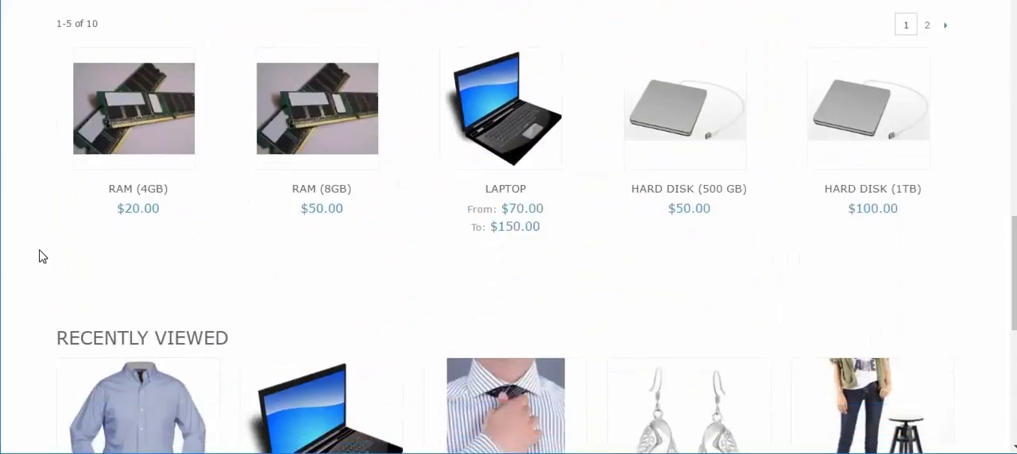
scroll(42, 256, "down", 4)
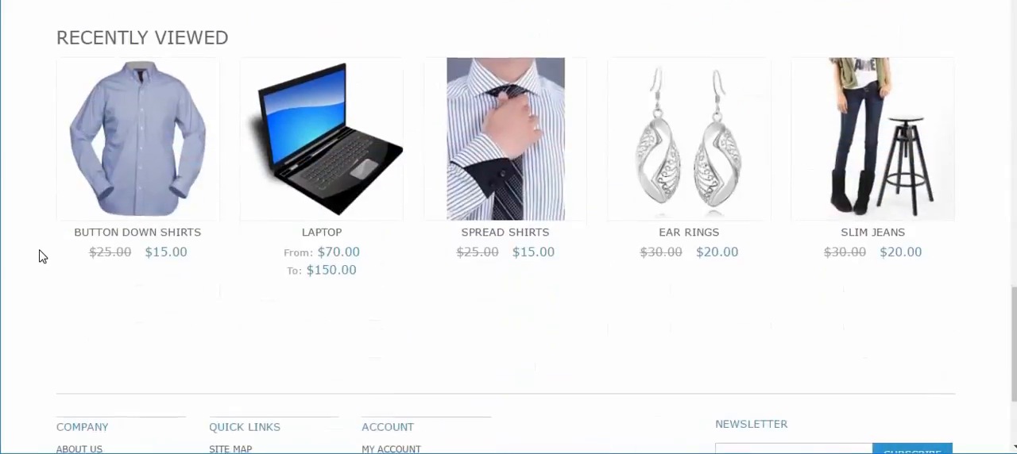
scroll(42, 256, "down", 1)
scroll(42, 256, "up", 3)
scroll(42, 256, "up", 9)
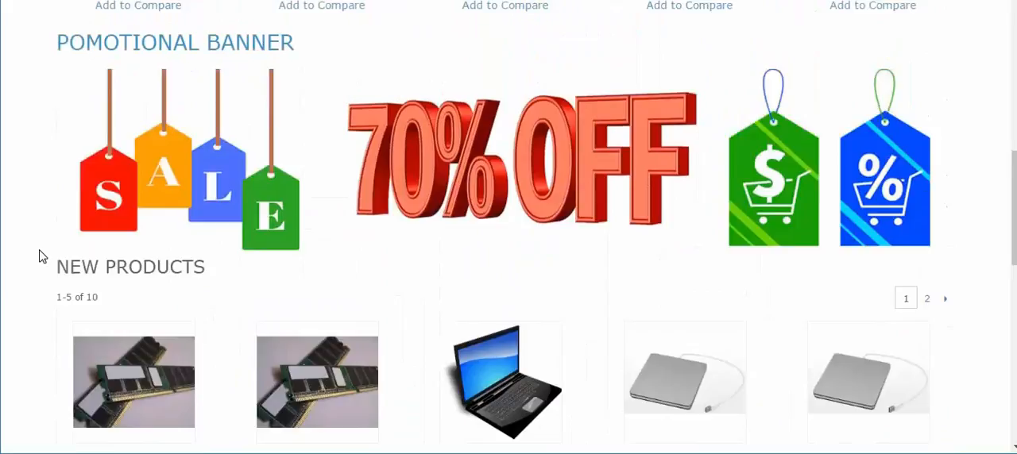
scroll(42, 256, "up", 5)
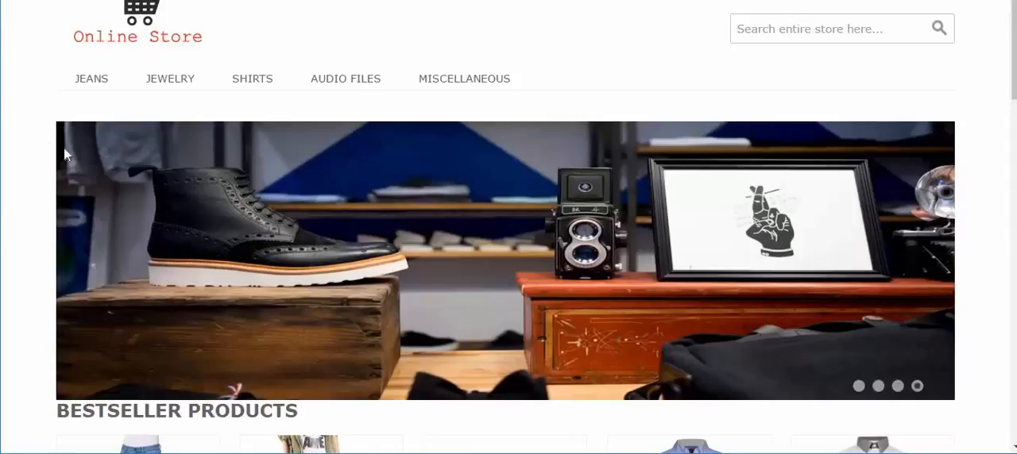
scroll(194, 176, "down", 4)
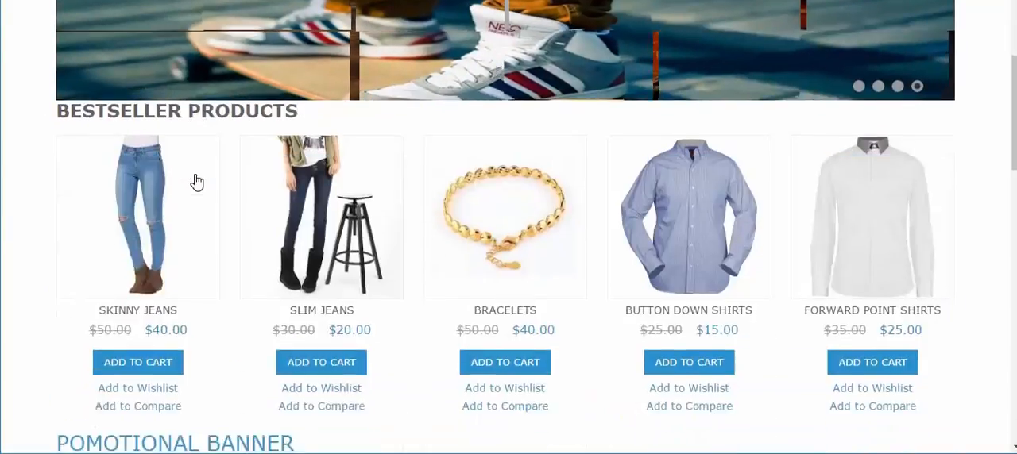
scroll(197, 182, "down", 4)
scroll(197, 182, "up", 8)
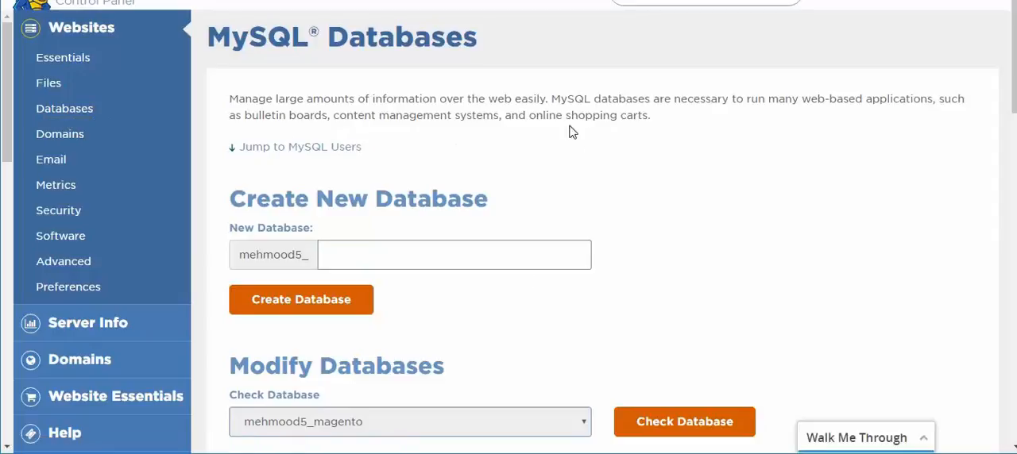
Step: Create a new MySQL database named mag after the account prefix
scroll(472, 230, "down", 1)
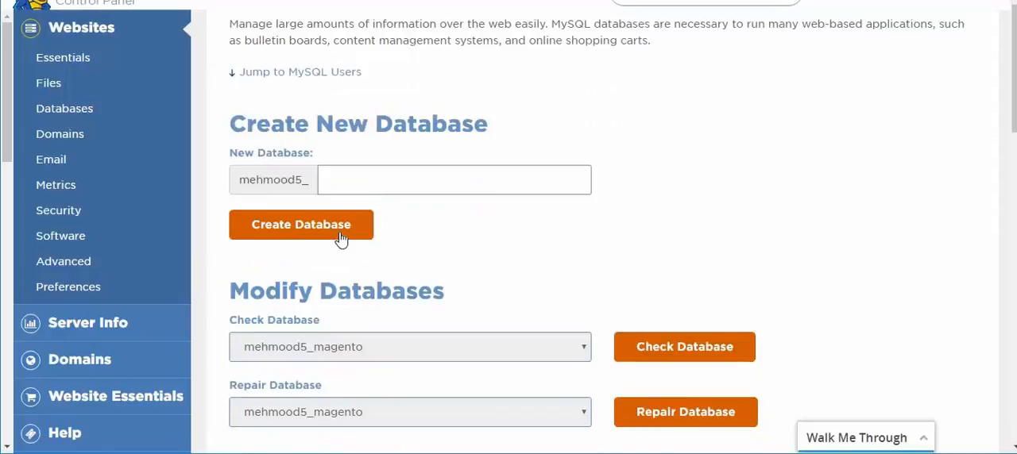
left_click(340, 180)
type("mag")
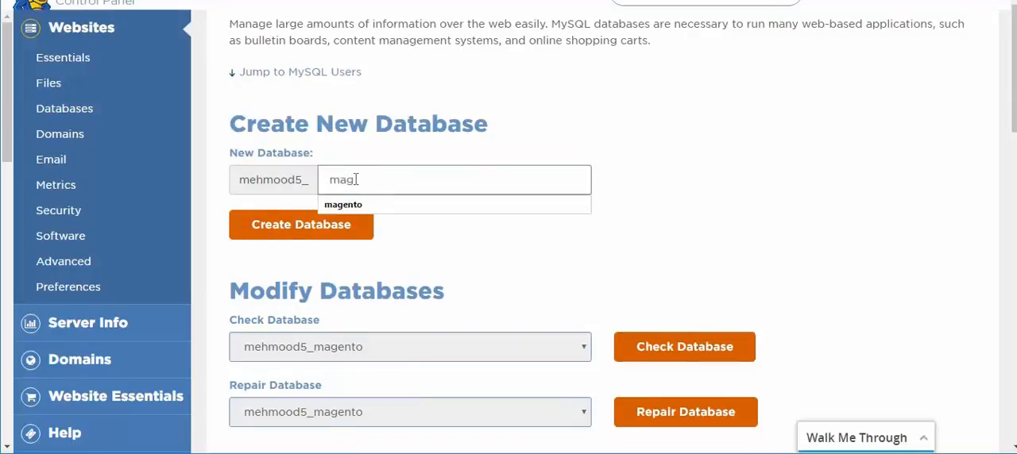
left_click(743, 171)
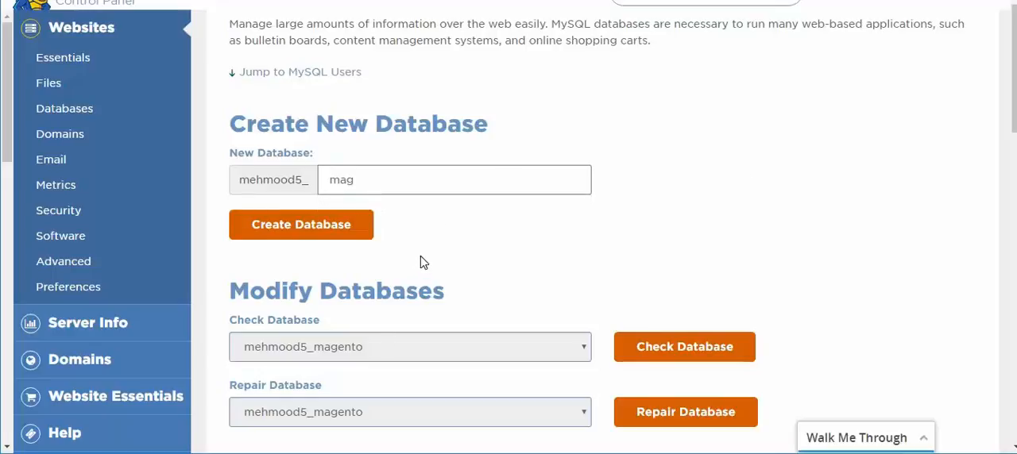
left_click(307, 233)
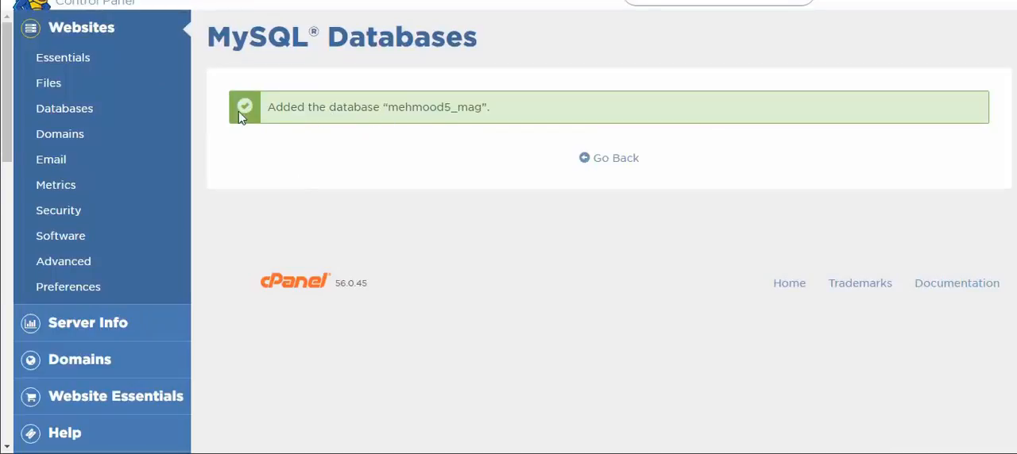
Step: Return to the MySQL Databases page and check the list of current databases
left_click(71, 117)
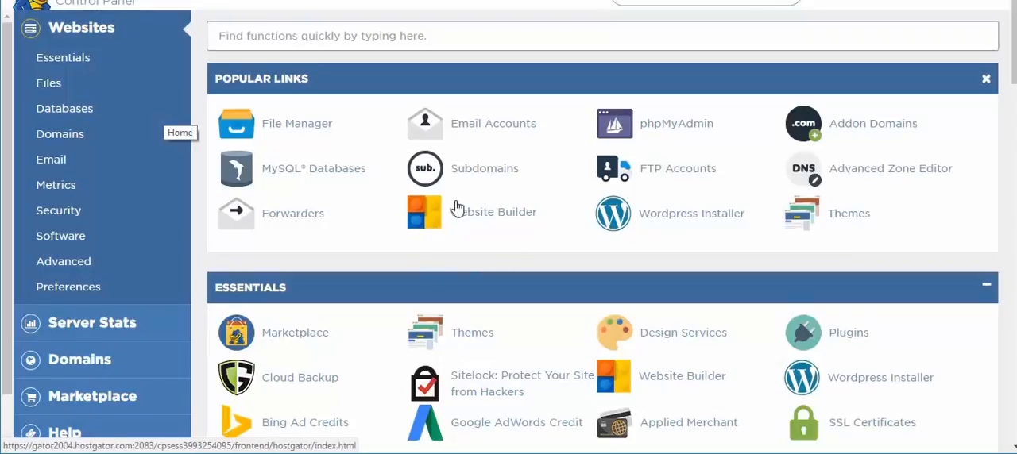
scroll(488, 251, "down", 5)
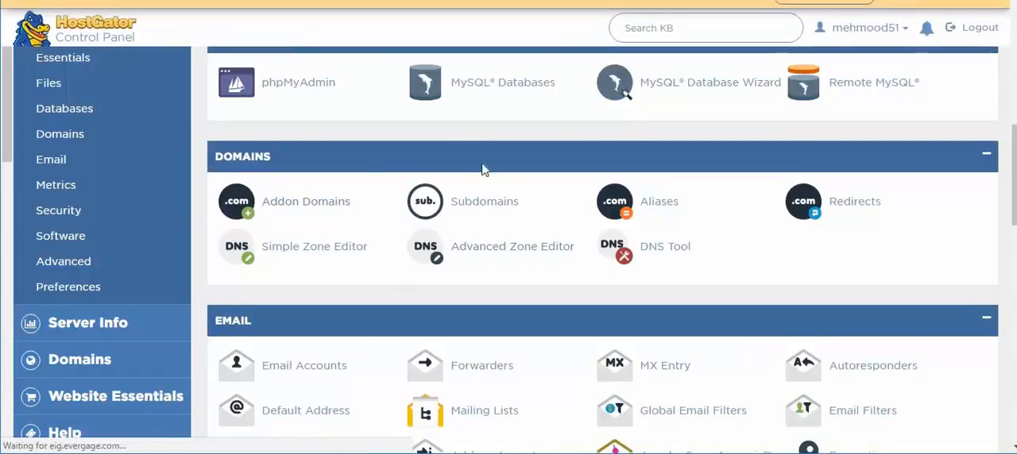
left_click(455, 131)
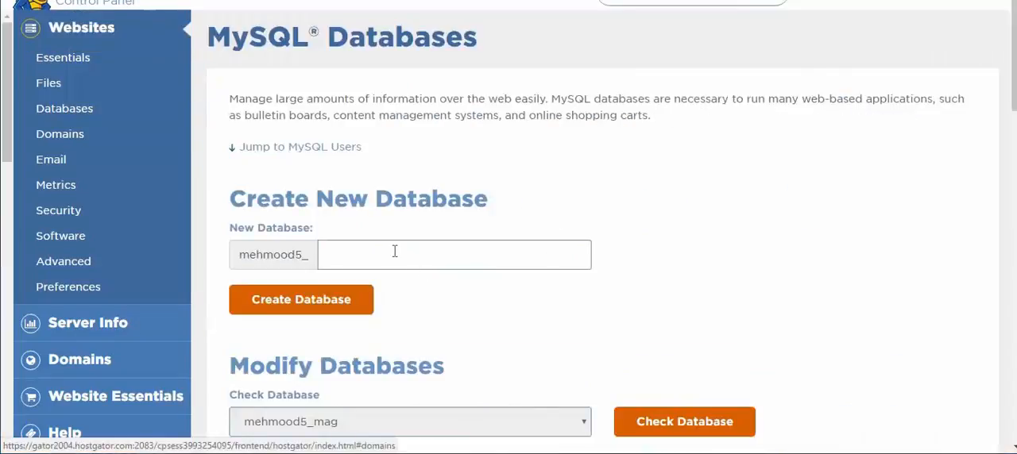
scroll(398, 249, "down", 2)
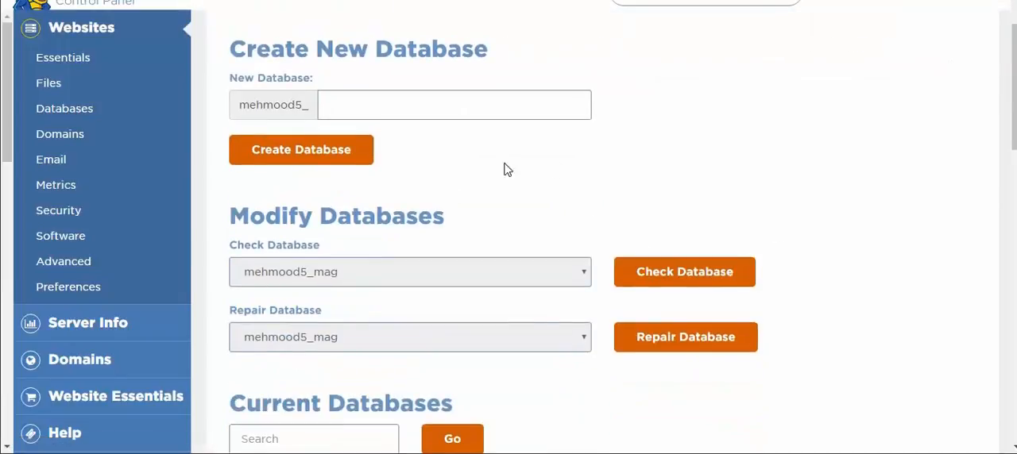
scroll(613, 166, "down", 3)
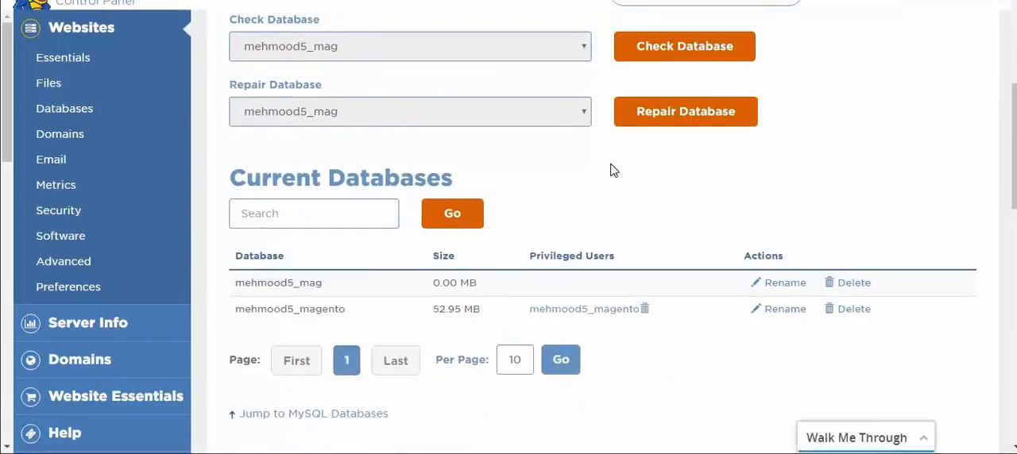
scroll(611, 169, "down", 2)
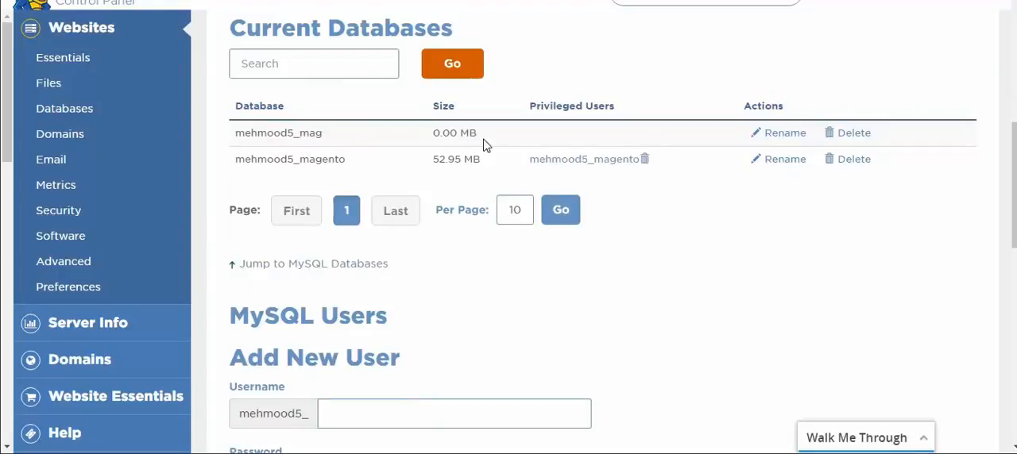
Step: Enter mag as the username for a new MySQL user
scroll(444, 229, "down", 1)
scroll(429, 234, "down", 1)
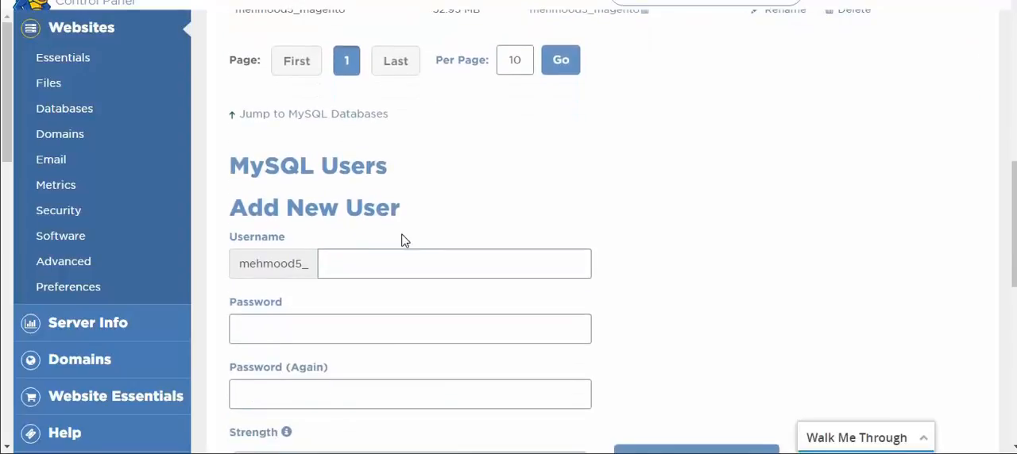
scroll(371, 251, "down", 1)
left_click(348, 188)
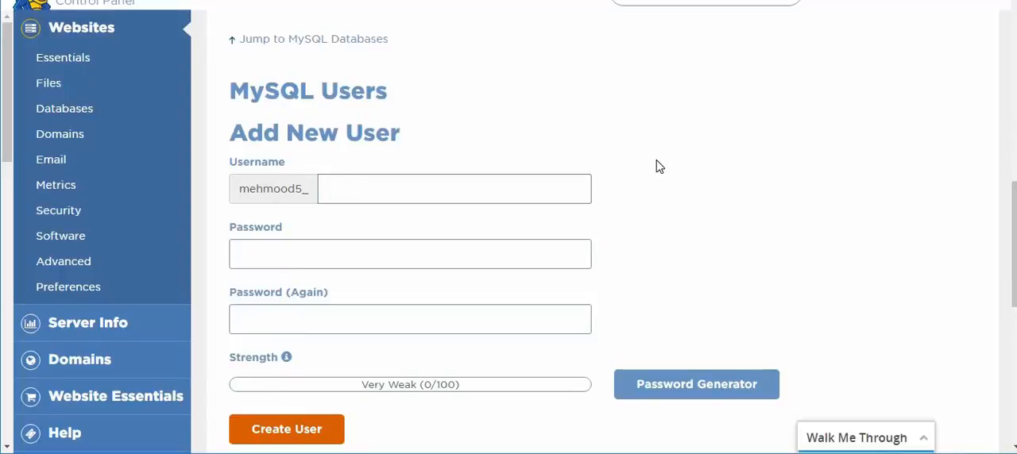
type("mag")
left_click(703, 209)
scroll(269, 190, "down", 1)
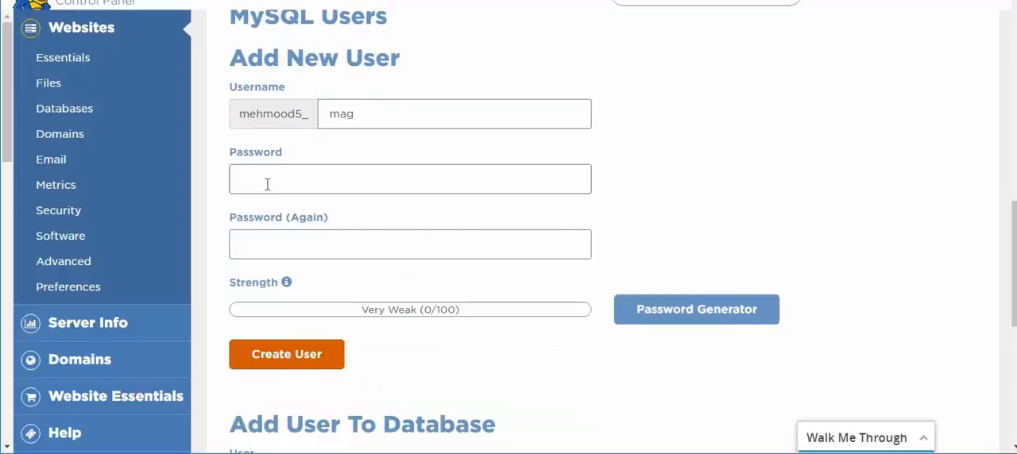
Step: Enter the new MySQL user's password in both password fields and create the user
type("*****")
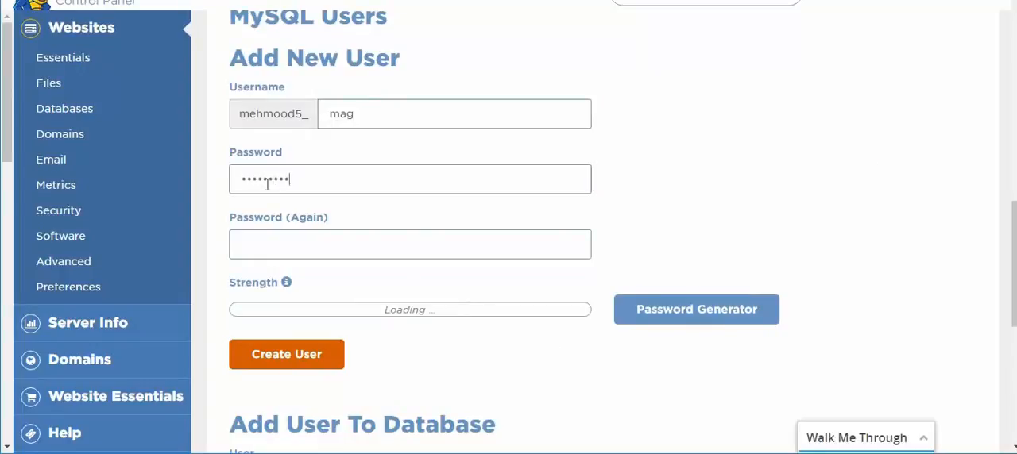
left_click(295, 239)
type("****")
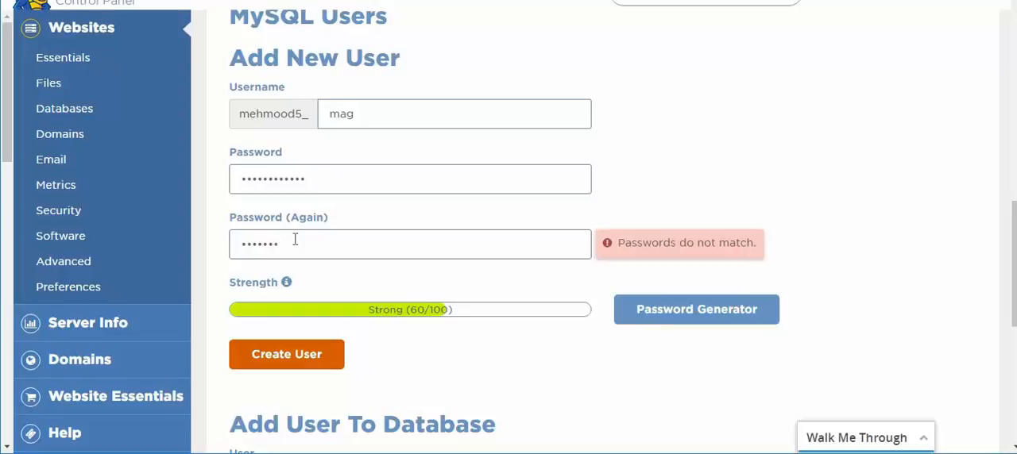
type("*")
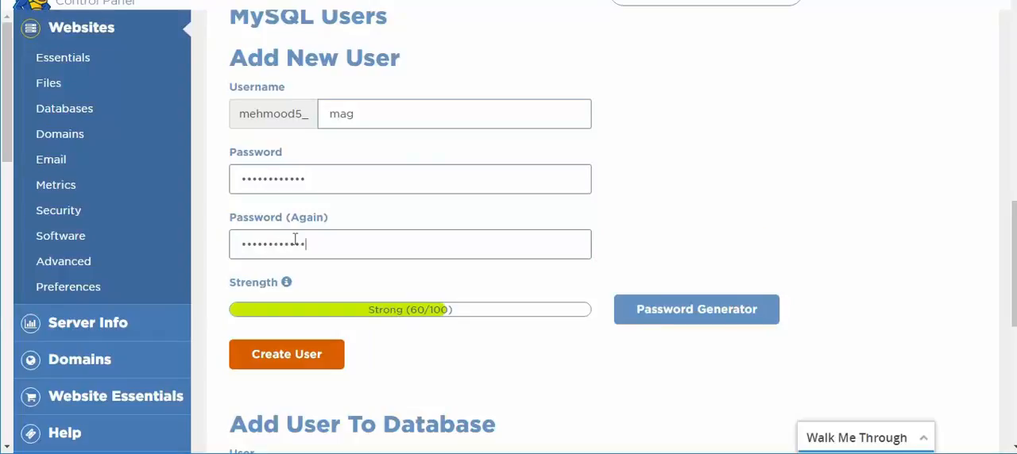
left_click(291, 359)
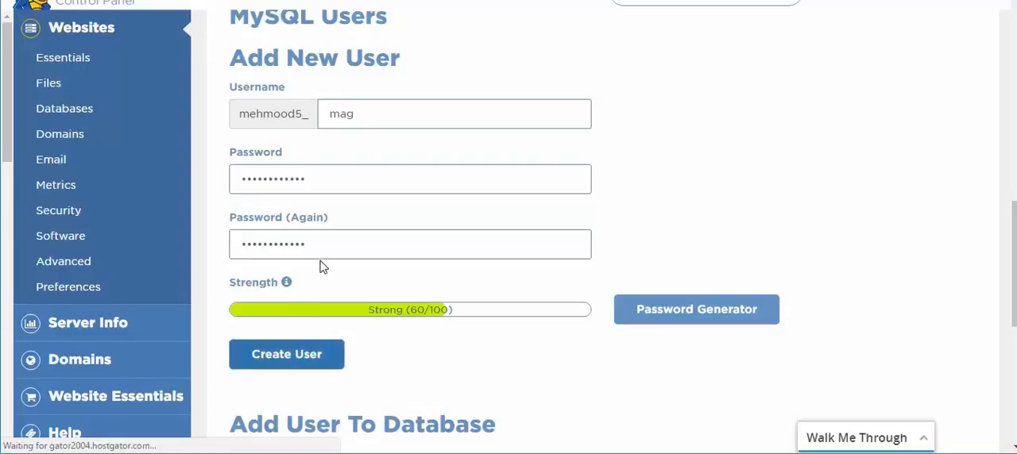
scroll(344, 253, "up", 1)
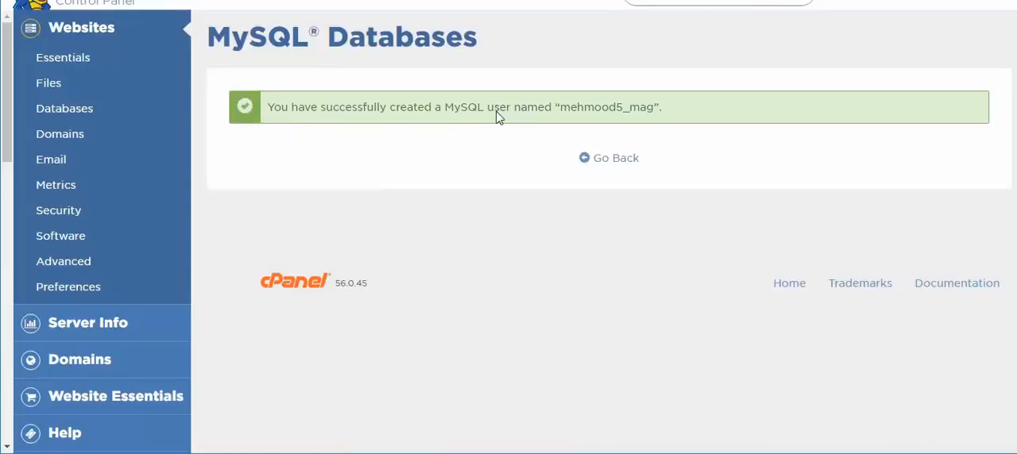
Step: Return to the MySQL Databases page and add the mag user to the mag database
left_click(73, 113)
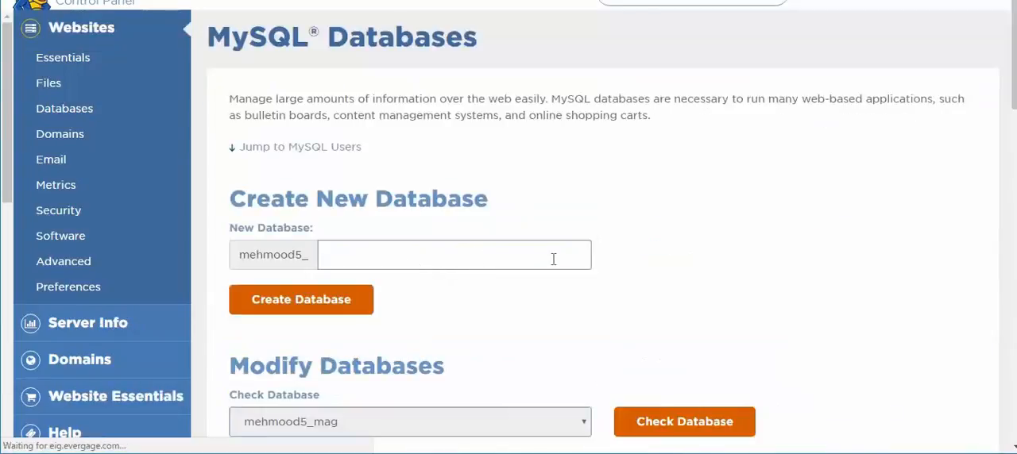
scroll(554, 263, "down", 1)
scroll(555, 265, "down", 3)
scroll(555, 265, "down", 3)
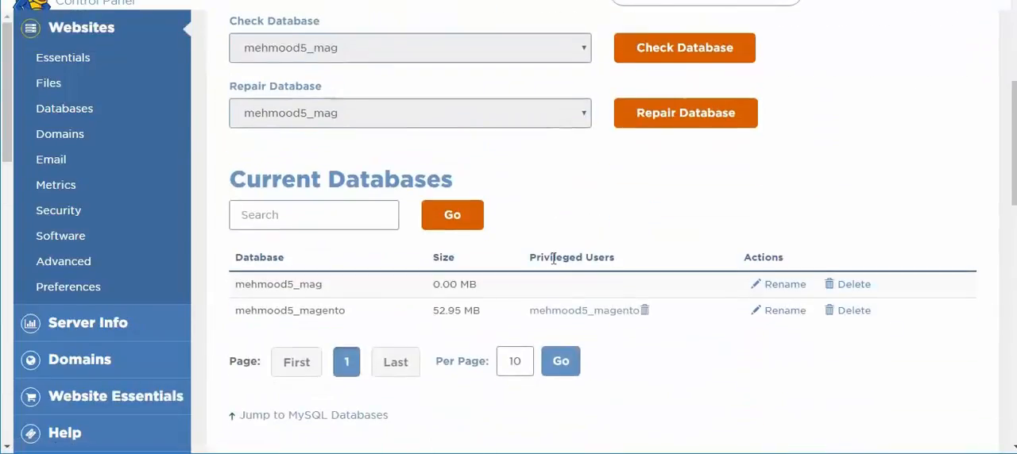
scroll(556, 262, "down", 1)
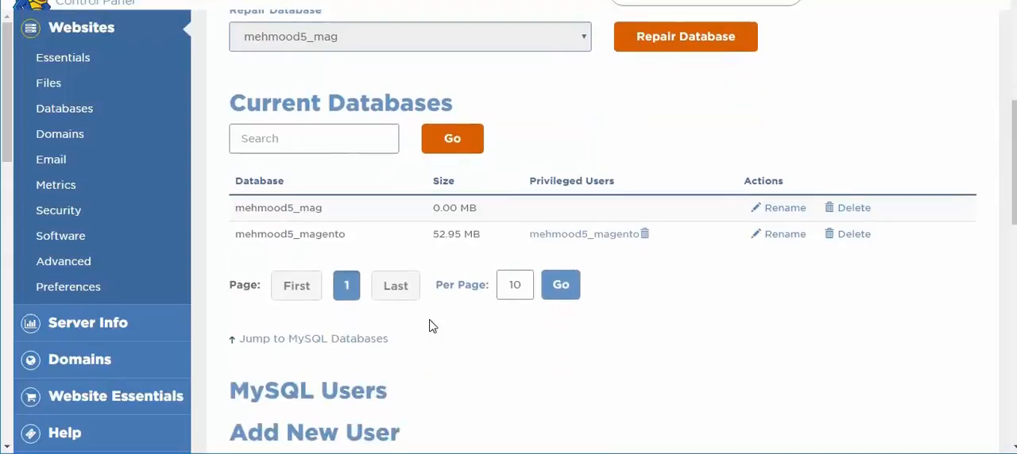
scroll(421, 346, "down", 6)
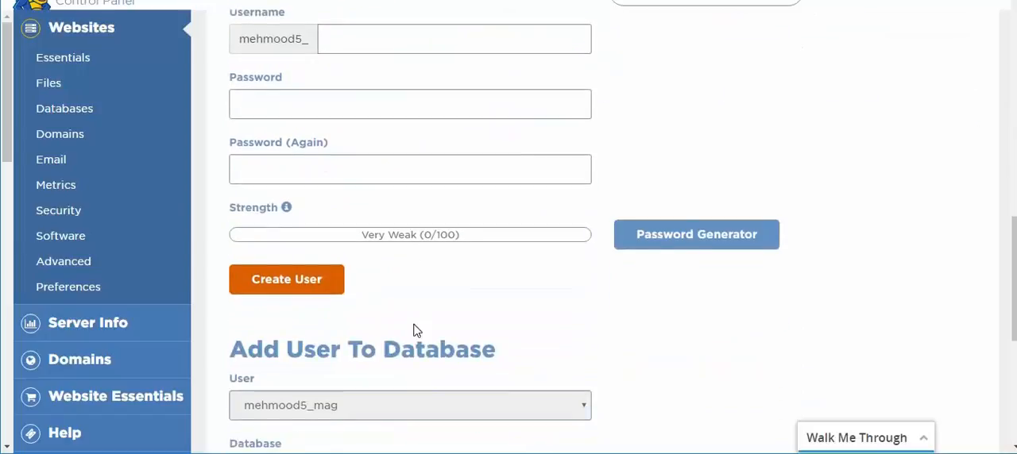
scroll(416, 330, "down", 5)
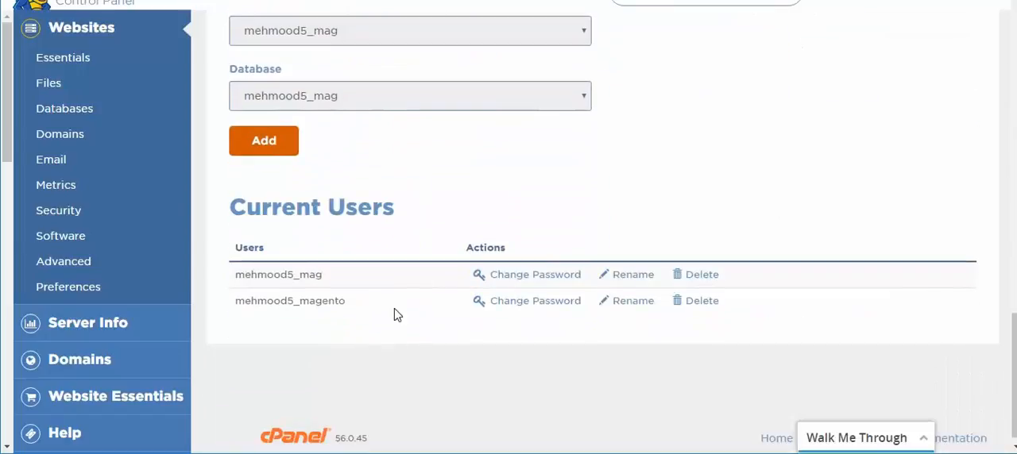
scroll(318, 171, "up", 1)
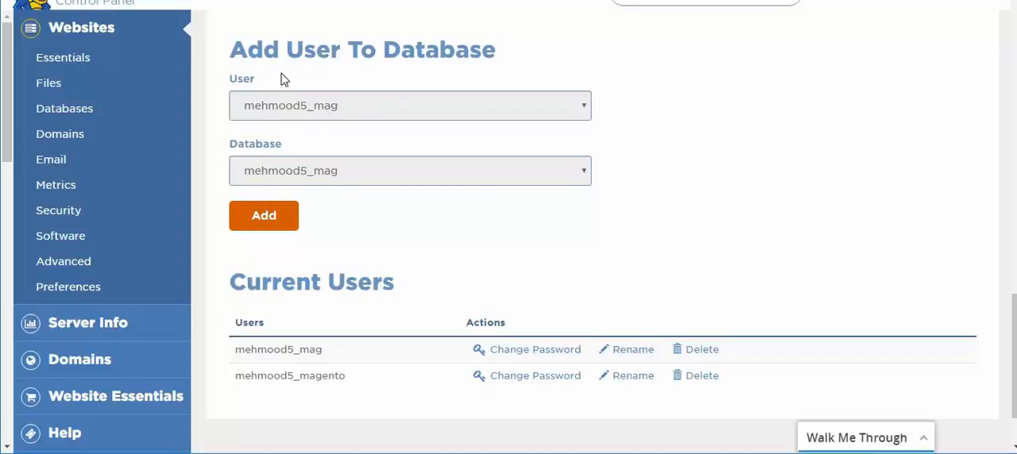
left_click(268, 220)
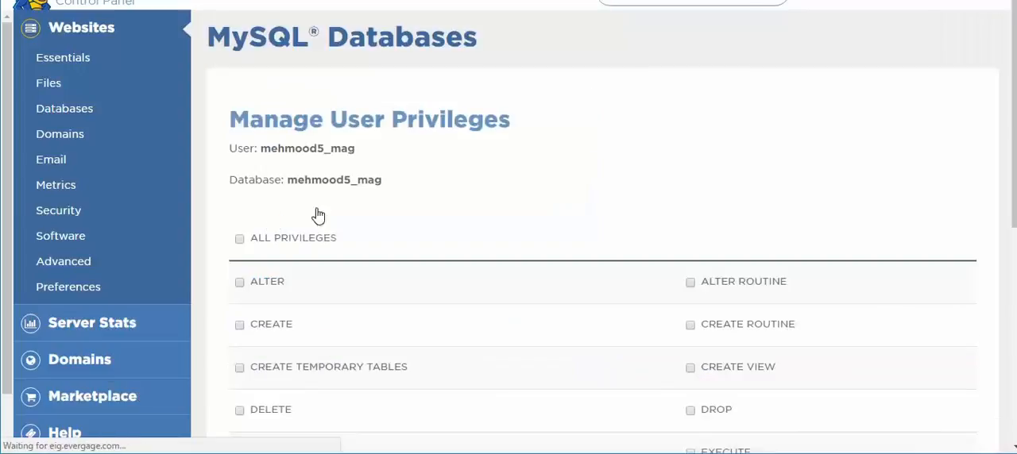
Step: Grant the mag user all privileges on the mag database and save the changes
left_click(240, 239)
scroll(334, 231, "down", 1)
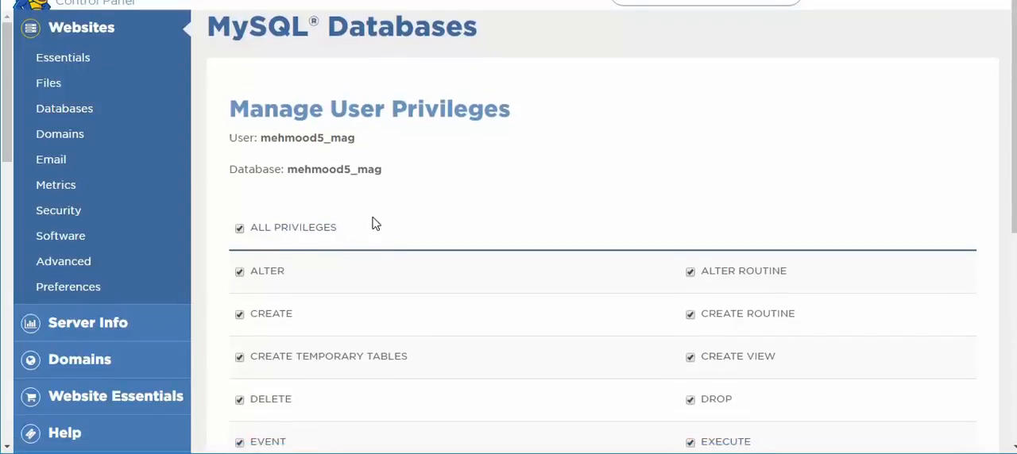
scroll(298, 216, "down", 3)
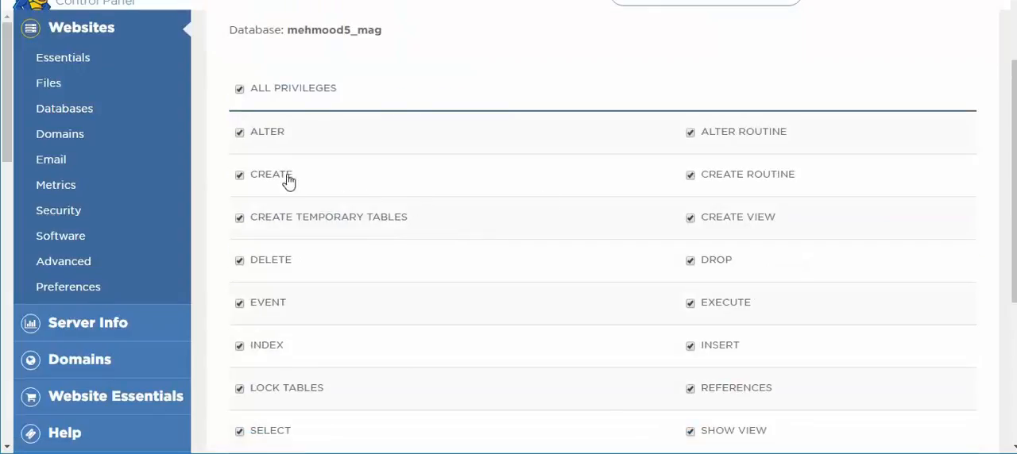
scroll(418, 228, "up", 3)
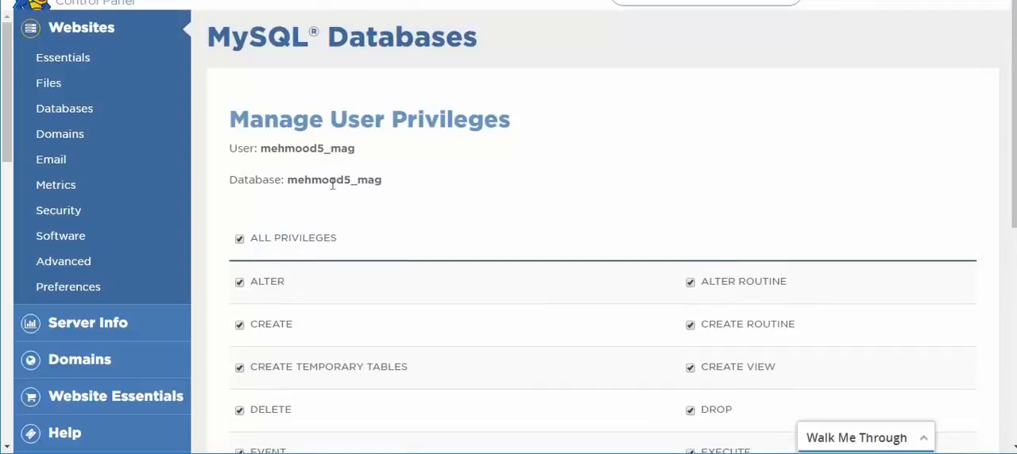
scroll(429, 229, "down", 5)
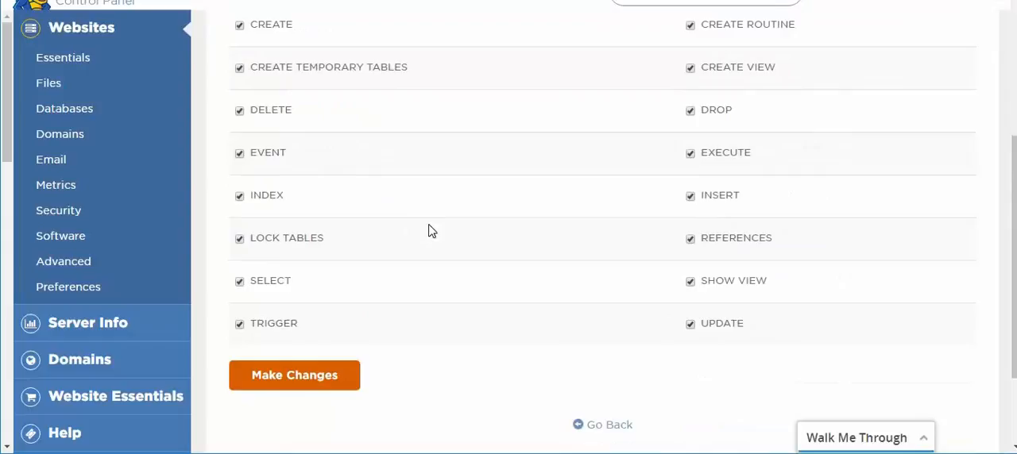
left_click(292, 373)
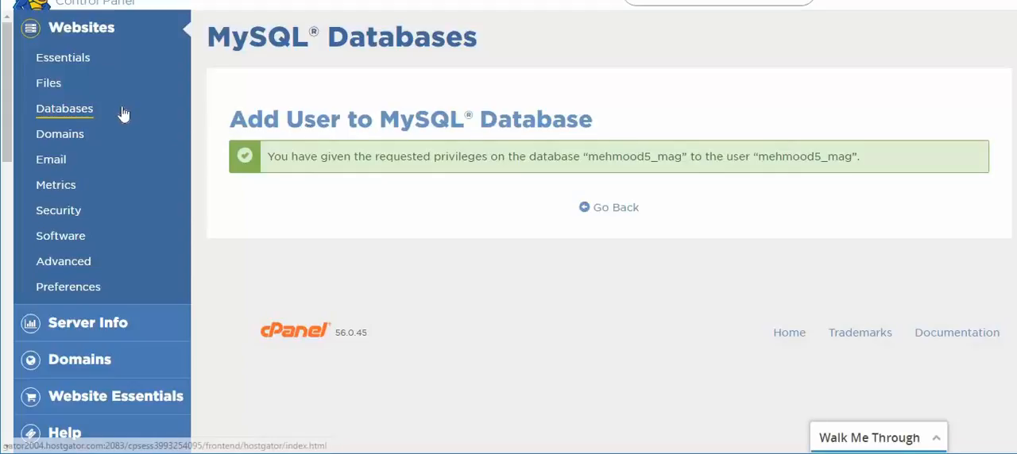
Step: Open phpMyAdmin from the hosting control panel's database tools and open the new mag database
left_click(62, 112)
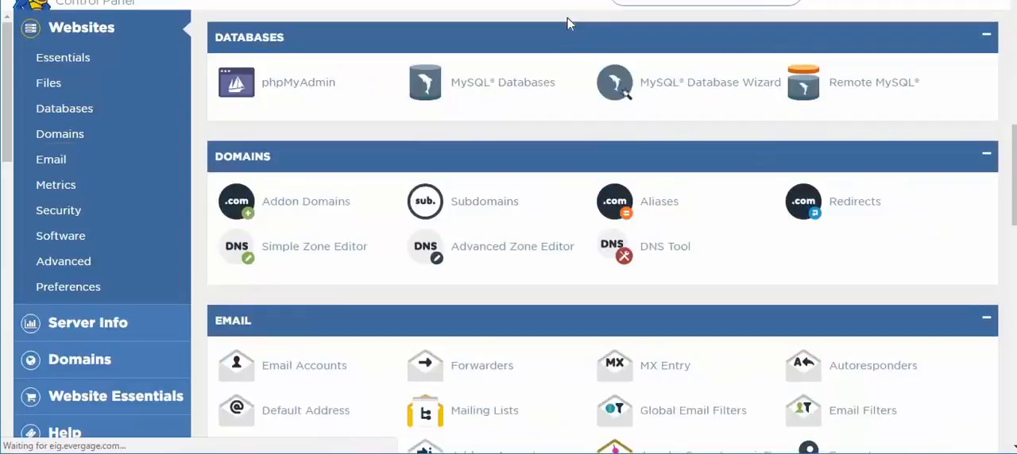
left_click(285, 86)
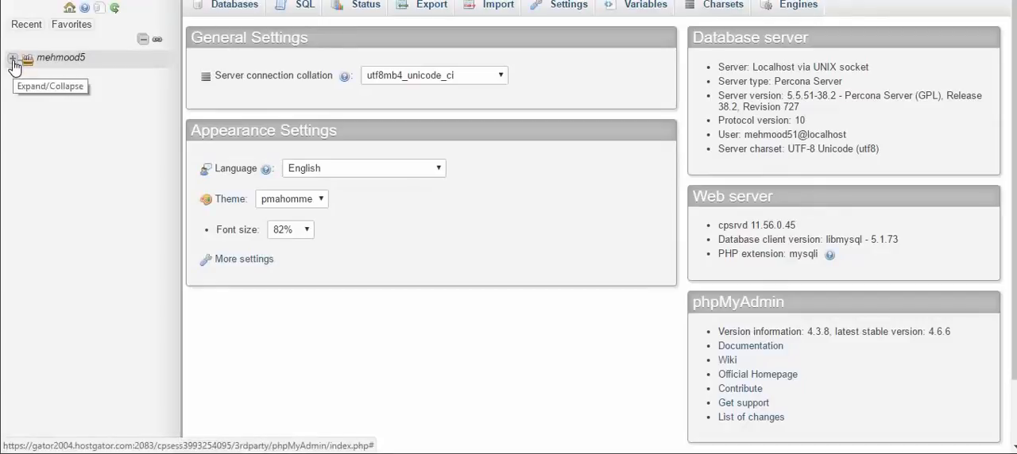
left_click(13, 60)
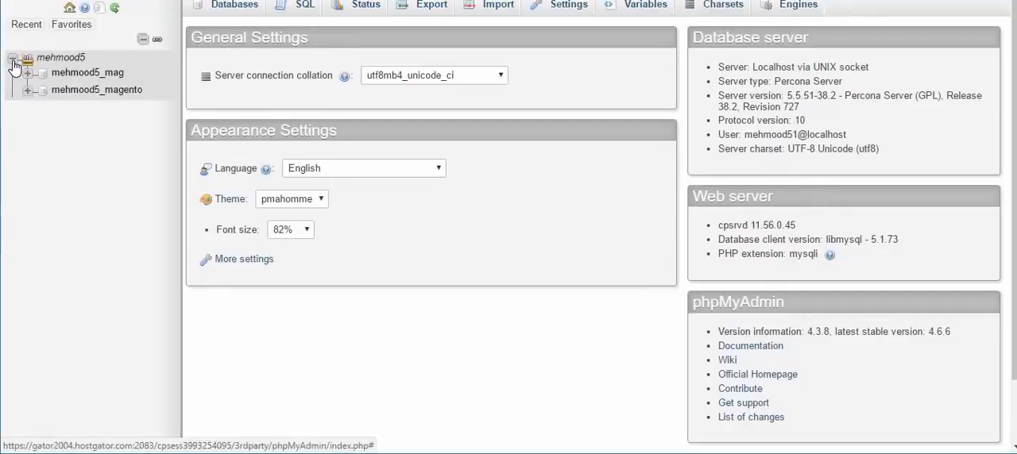
left_click(94, 80)
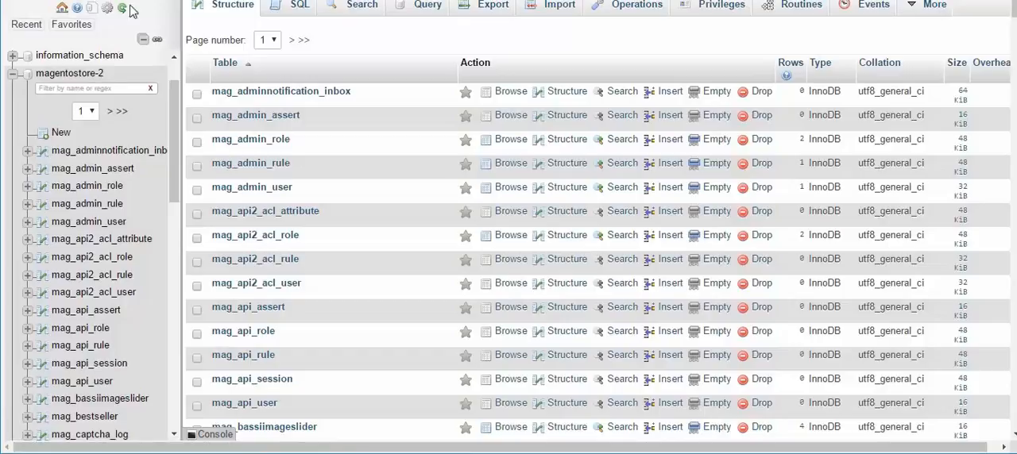
Step: Export the local magentostore-2 database from the local phpMyAdmin with the Quick method in SQL format
left_click(103, 1)
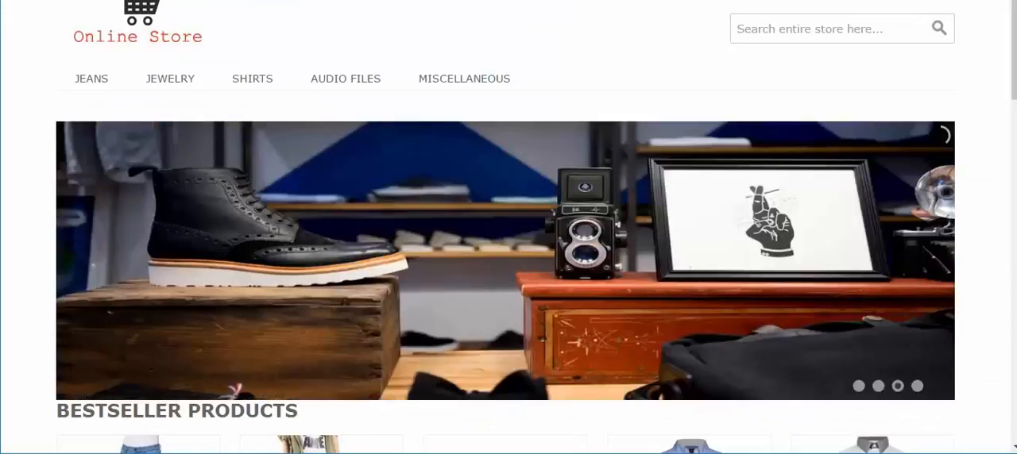
left_click(397, 0)
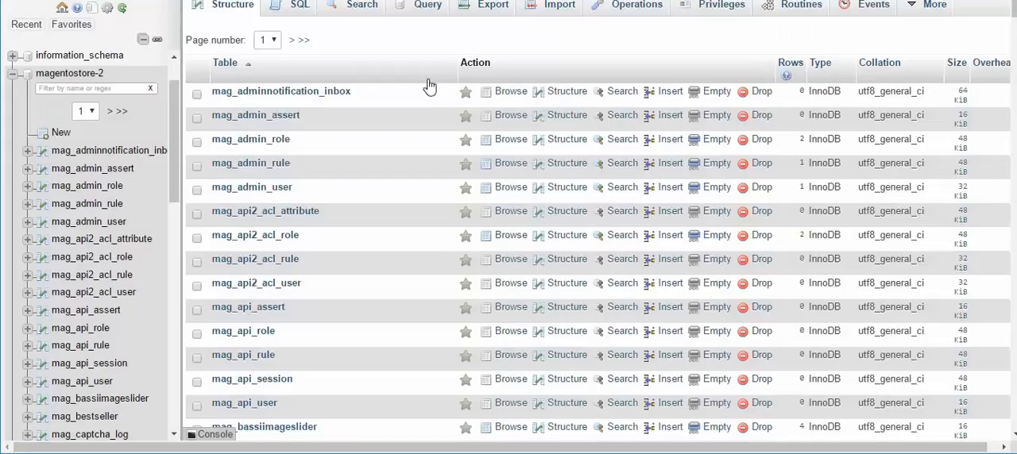
left_click(493, 9)
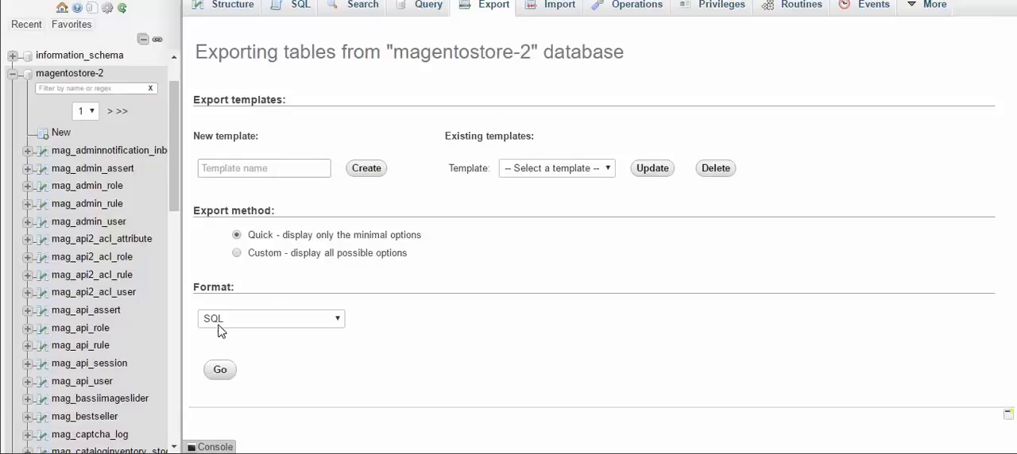
left_click(220, 371)
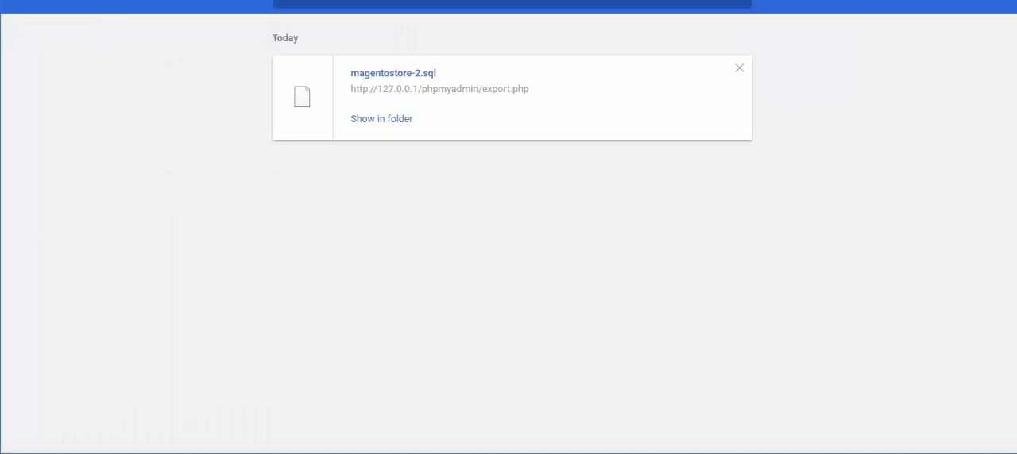
Step: Locate the downloaded magentostore-2.sql in its folder and open it in Notepad++
left_click(380, 120)
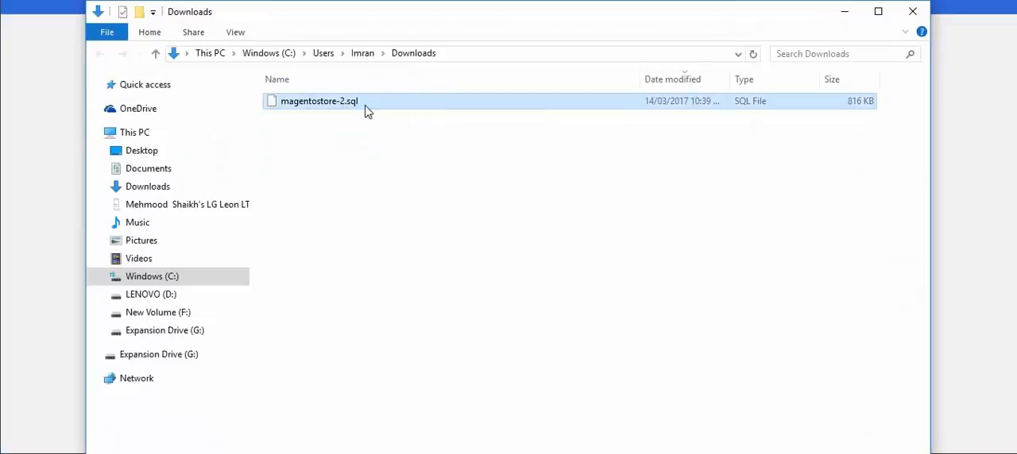
right_click(324, 108)
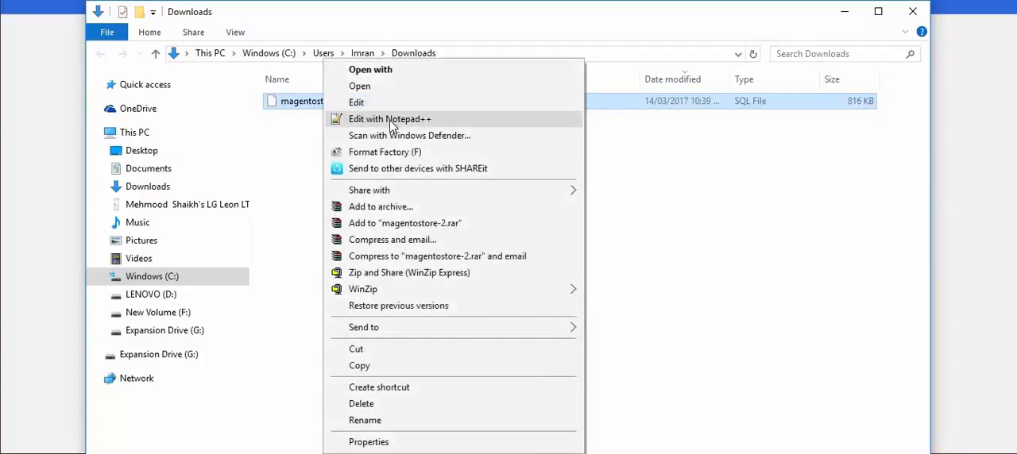
left_click(395, 124)
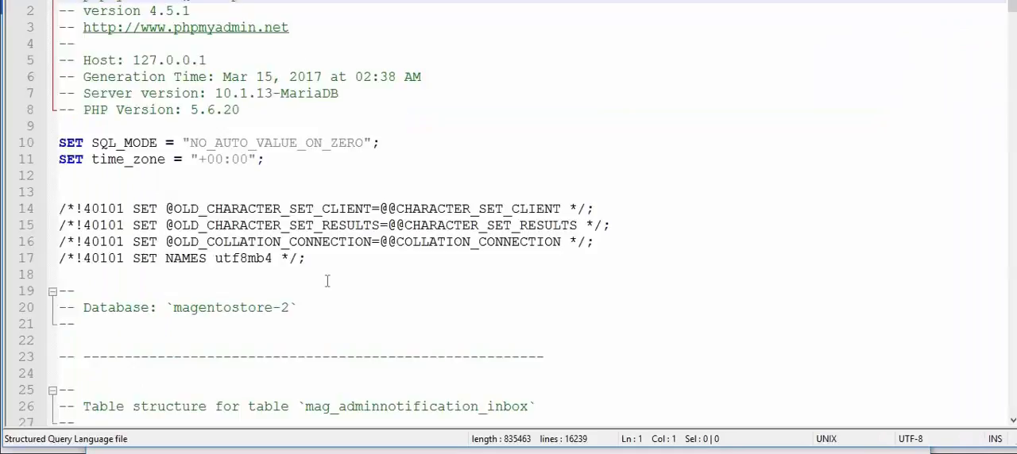
Step: Search the SQL file for 127.0.0.1 and uncover the matching base URL lines
scroll(359, 241, "down", 2)
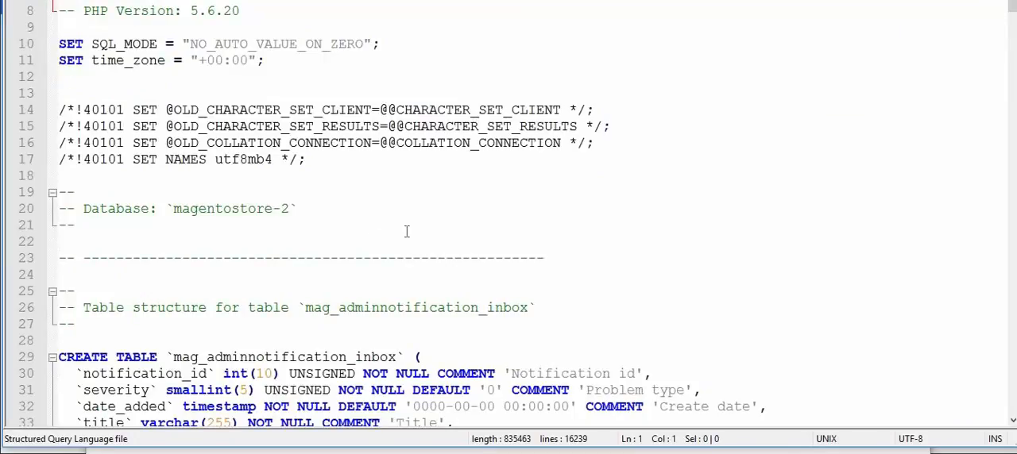
scroll(406, 231, "down", 1)
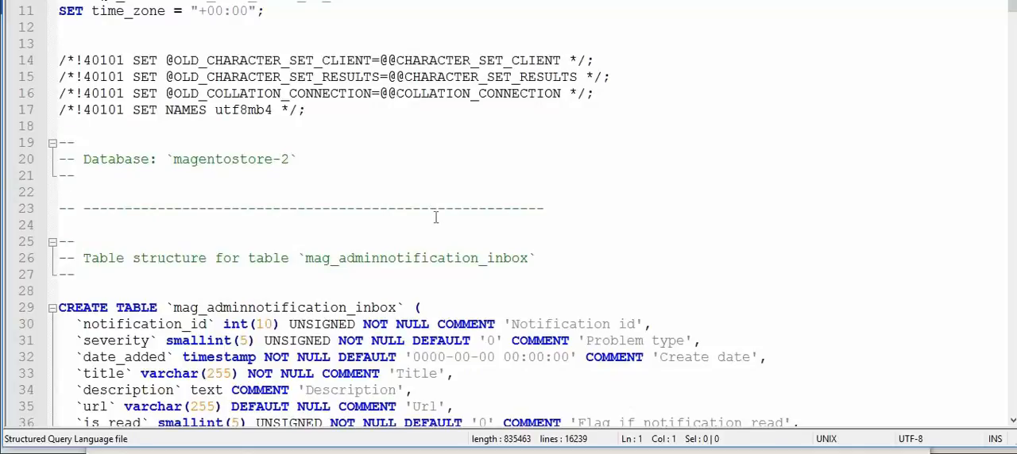
left_click(433, 162)
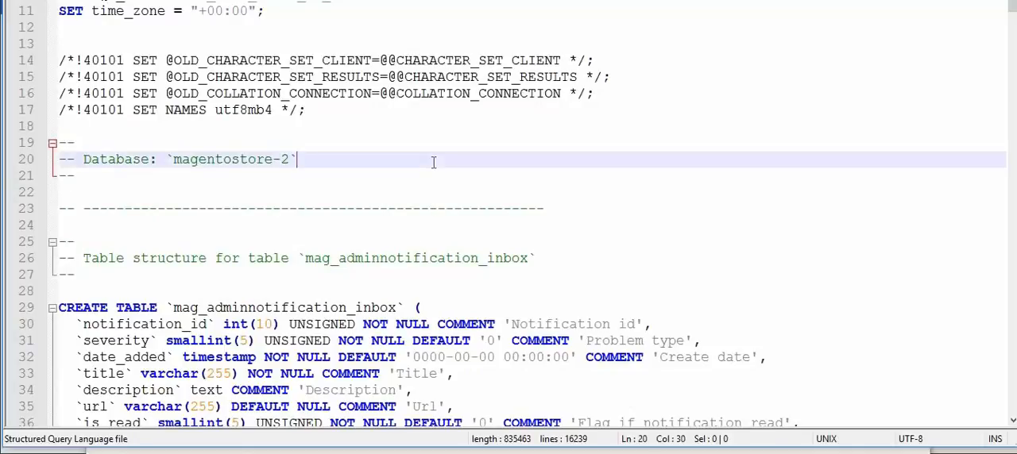
key("ctrl+f")
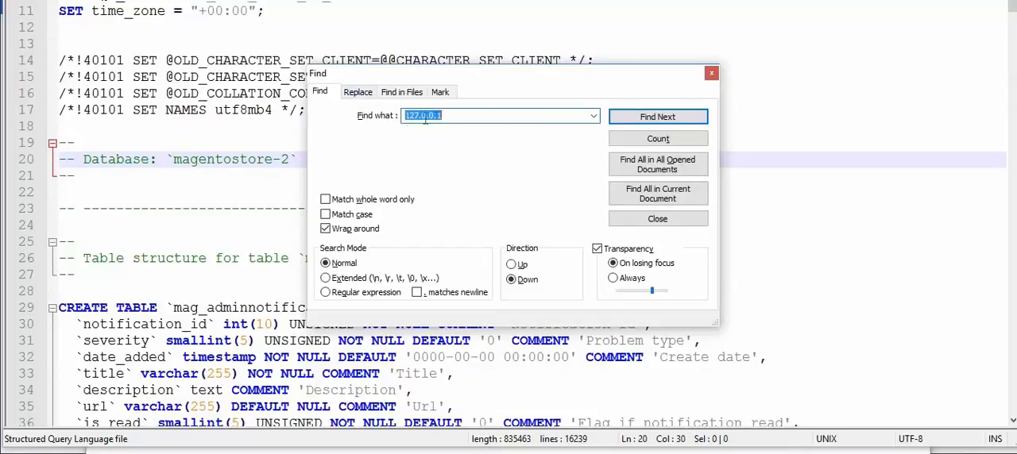
left_click(665, 119)
left_click_drag(477, 66, 451, 266)
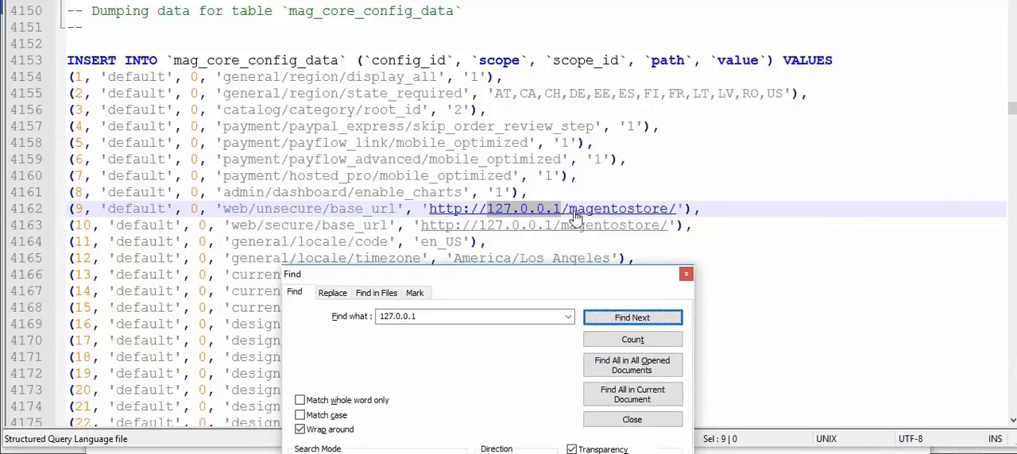
left_click_drag(485, 209, 670, 213)
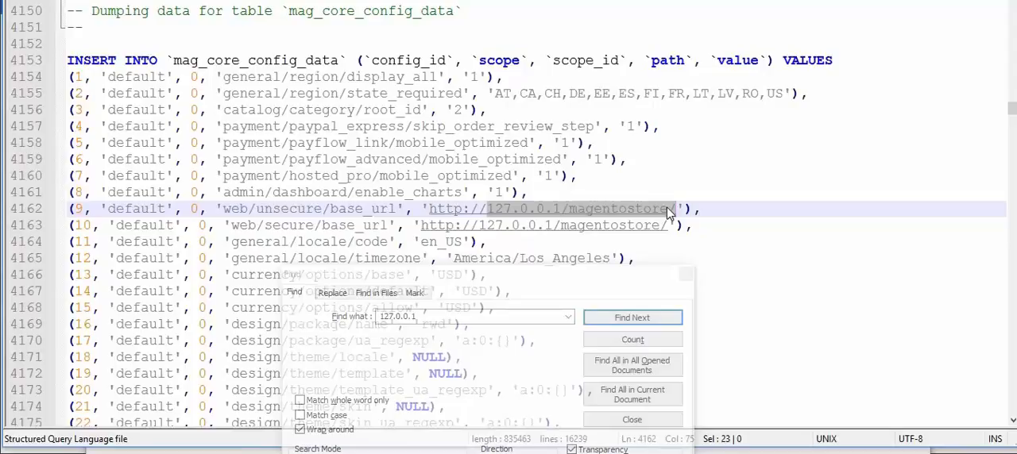
type("your")
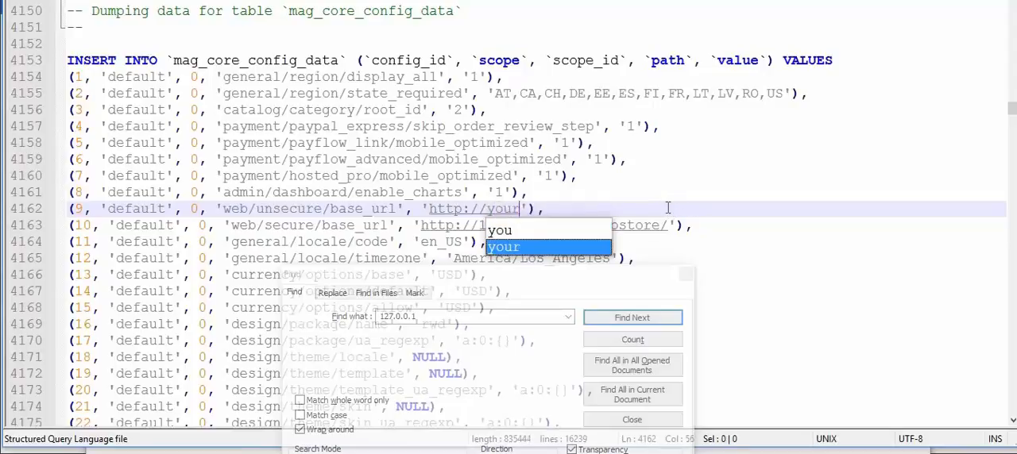
type("dmoain.com")
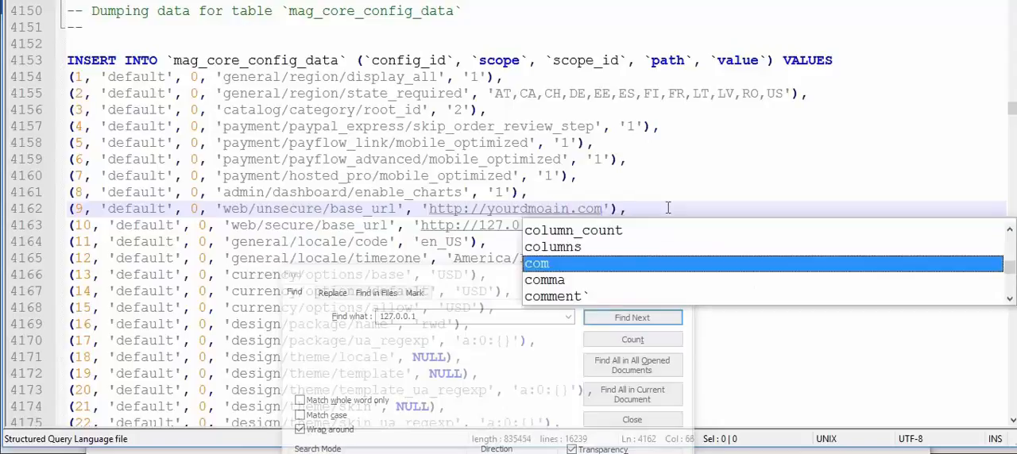
left_click(490, 213, "shift")
key("ctrl+c")
Step: Try the same replacement in the web/secure/base_url value, and undo the manual edits to the base URLs
left_click_drag(478, 227, 661, 230)
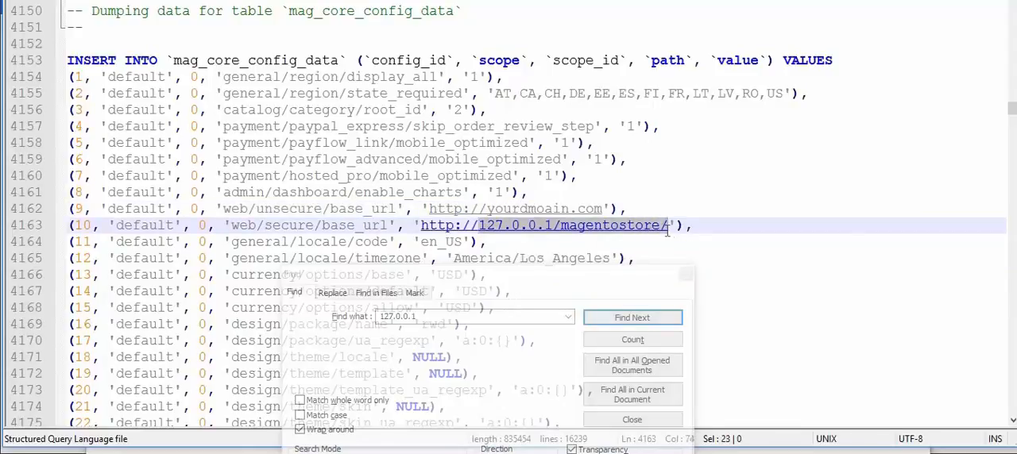
key("ctrl+v")
key("ctrl+z")
key("ctrl+z")
key("ctrl+z")
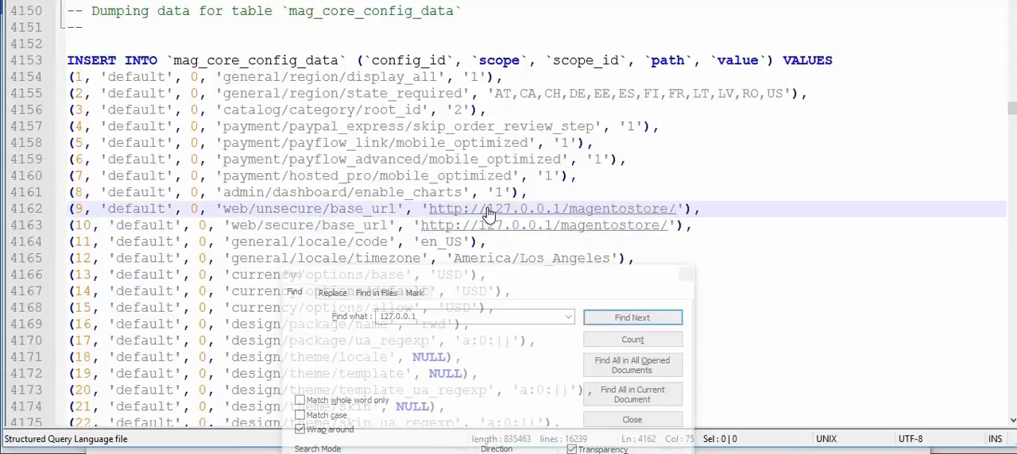
Step: Set up a find-and-replace with yourdomain.com as the replacement text, keeping the base URL lines uncovered
left_click_drag(474, 279, 473, 0)
left_click(339, 0)
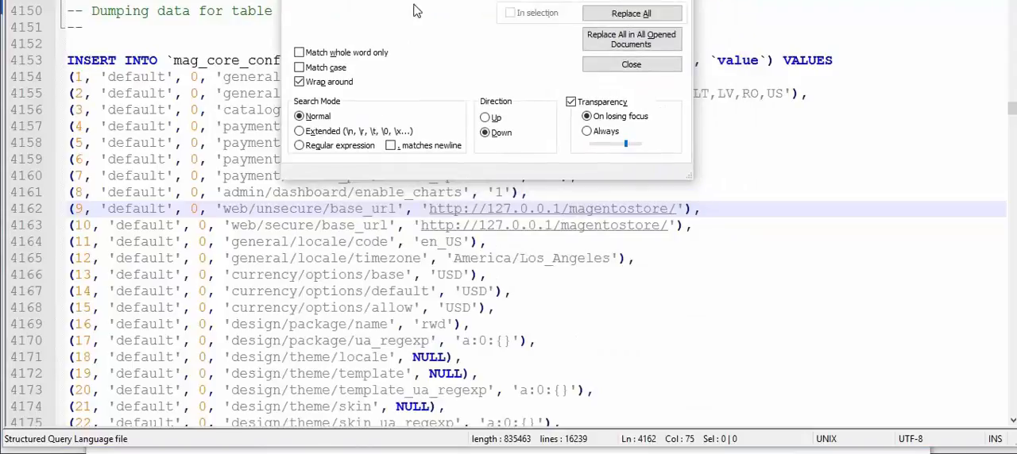
left_click_drag(473, 0, 912, 156)
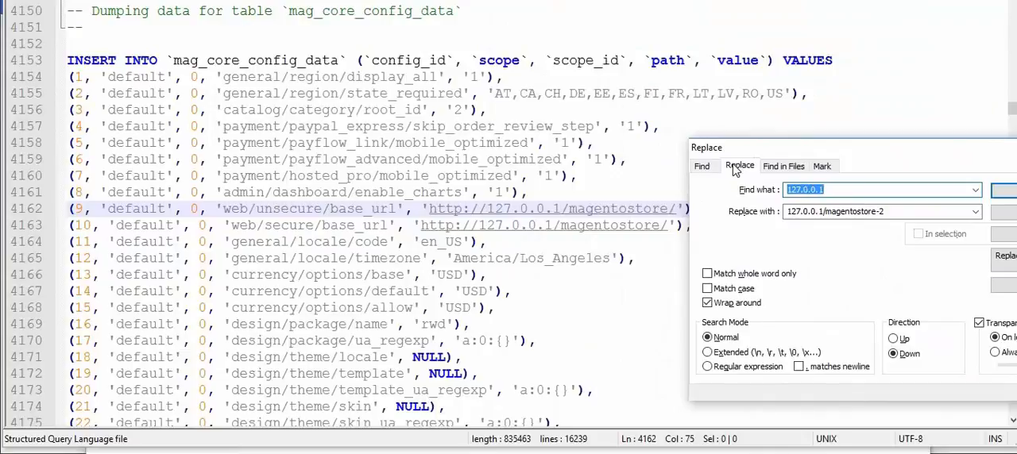
double_click(893, 212)
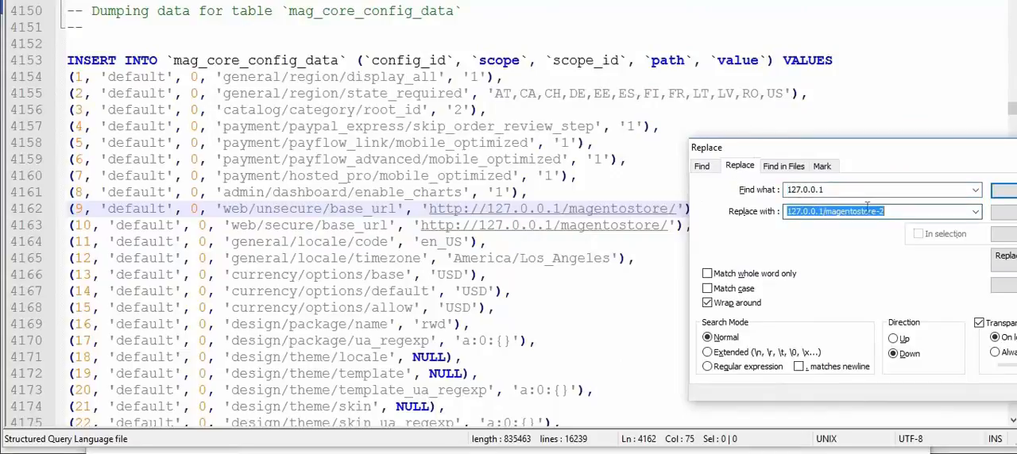
type("yourdomain.com")
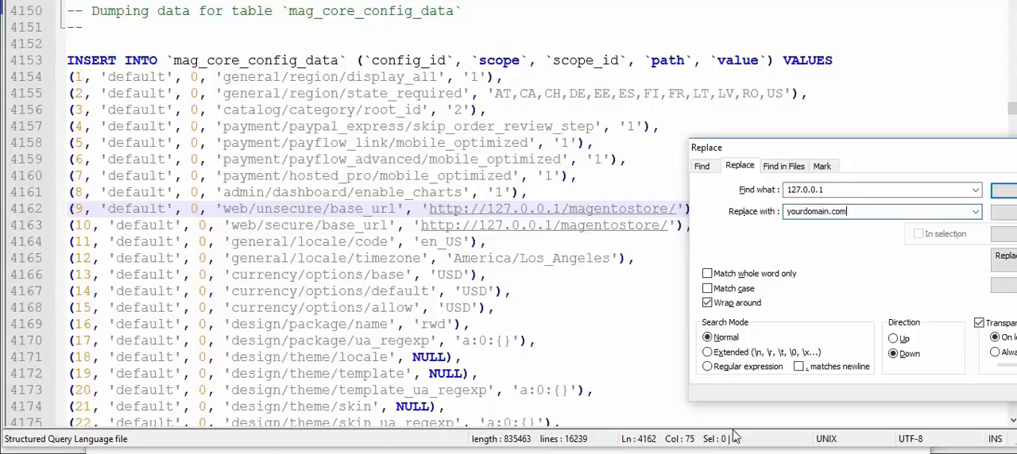
left_click_drag(867, 149, 804, 137)
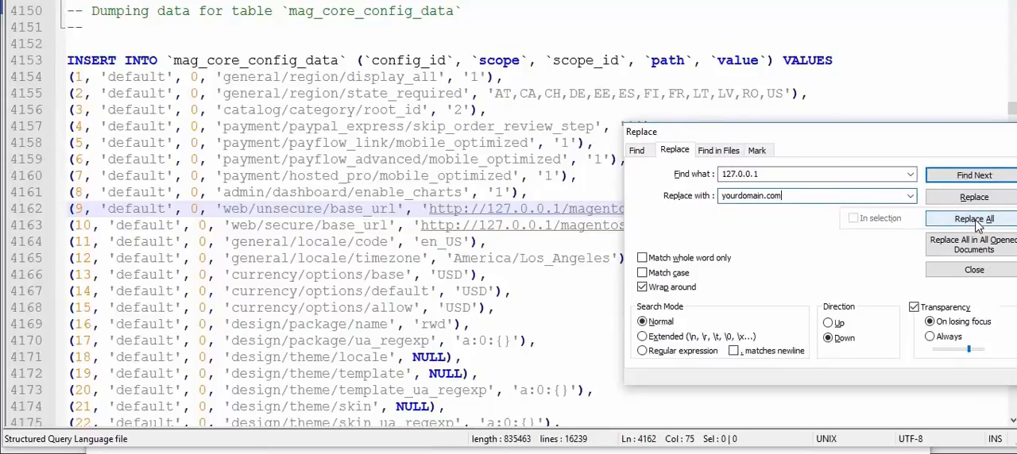
left_click_drag(743, 140, 809, 144)
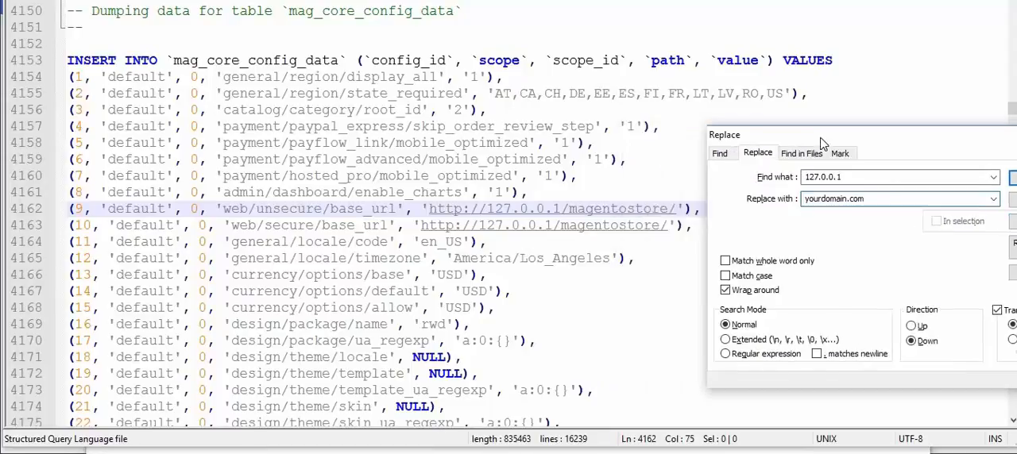
Step: Set the search text to 127.0.0.1/magentostore/ from the unsecure base URL and replace all occurrences with yourdomain.com
left_click_drag(676, 208, 487, 208)
key("ctrl+c")
left_click(823, 176)
key("ctrl+a")
key("ctrl+v")
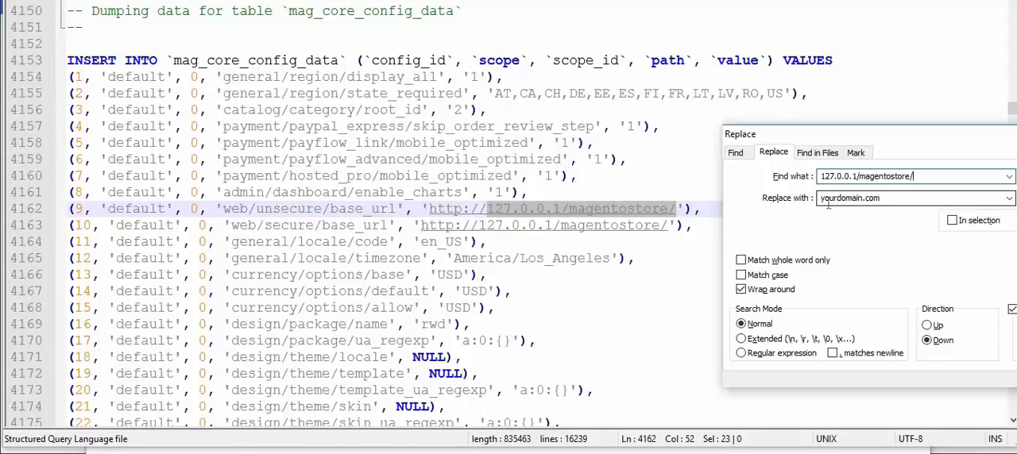
left_click_drag(904, 141, 828, 140)
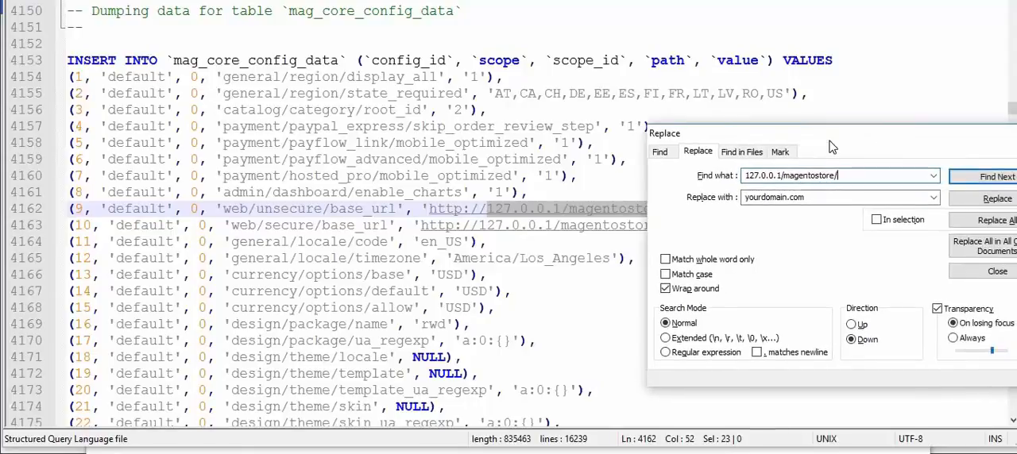
left_click(983, 220)
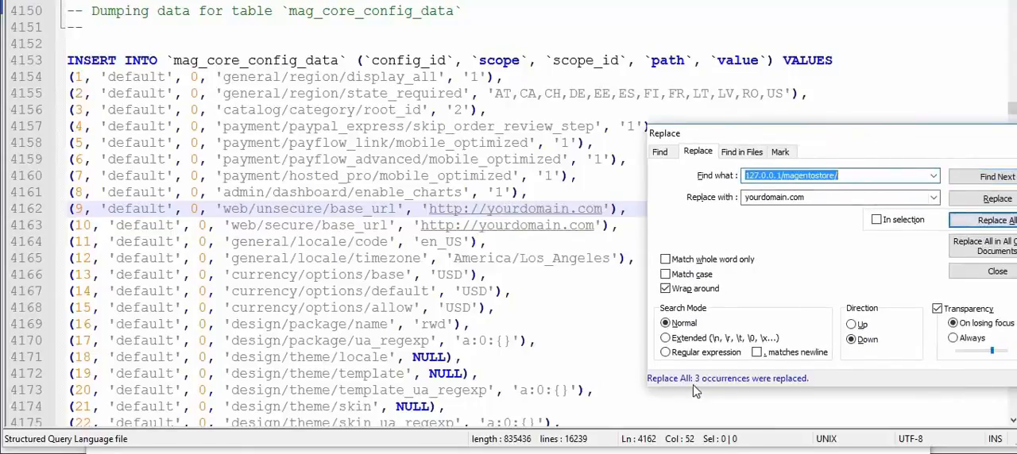
Step: Move the Replace dialog aside, close it, and return to the base URL lines in the SQL file
left_click_drag(859, 137, 601, 131)
left_click(792, 128)
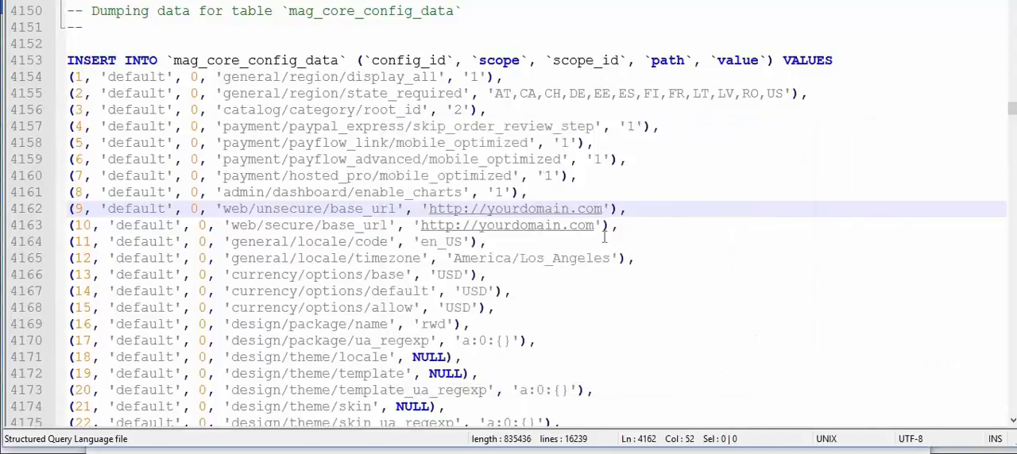
left_click(692, 206)
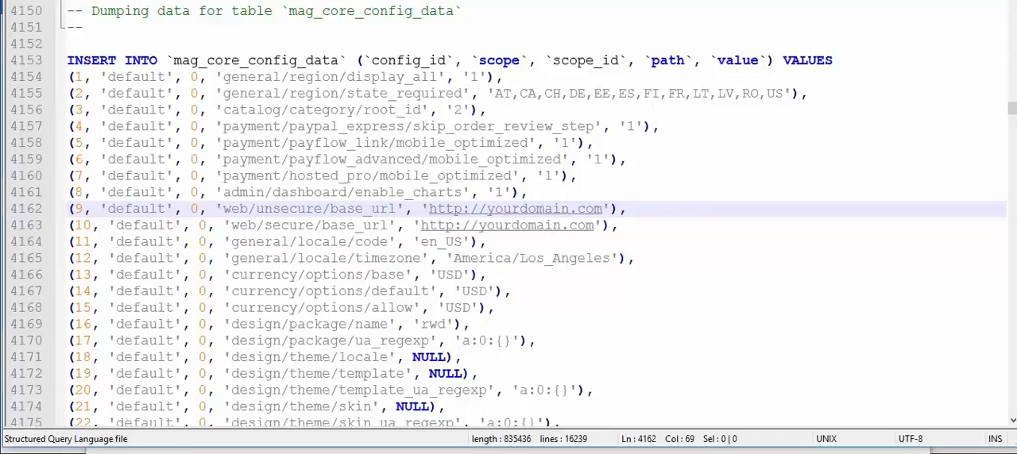
left_click(783, 258)
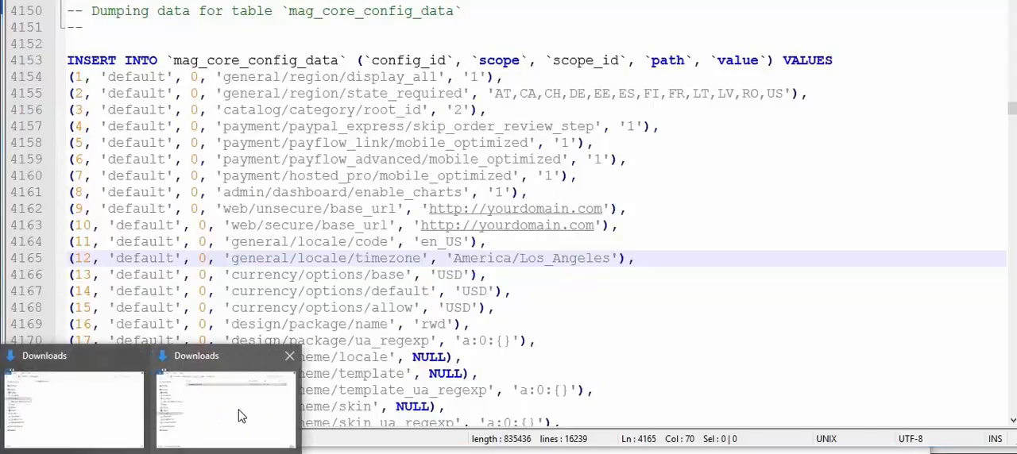
Step: Switch to File Explorer, browse to xampp > htdocs on the C: drive, and minimize the window
left_click(239, 413)
left_click(156, 279)
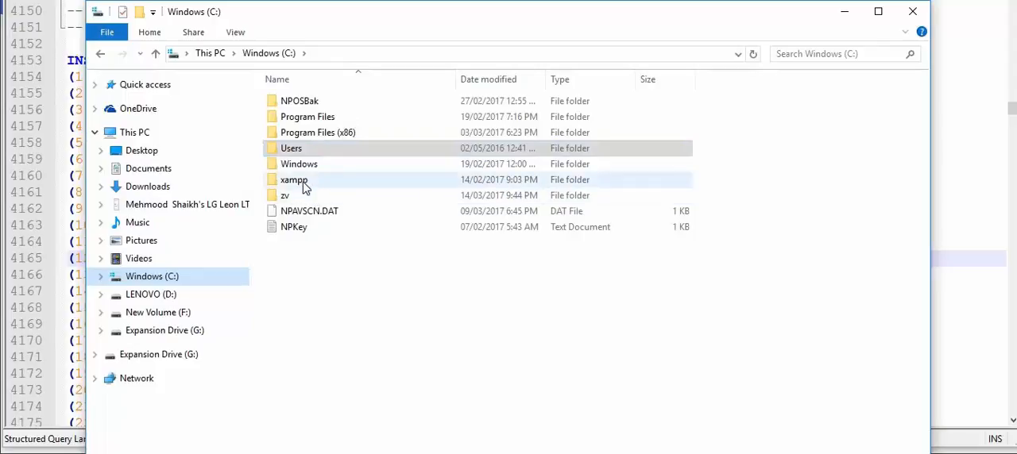
double_click(304, 185)
double_click(302, 183)
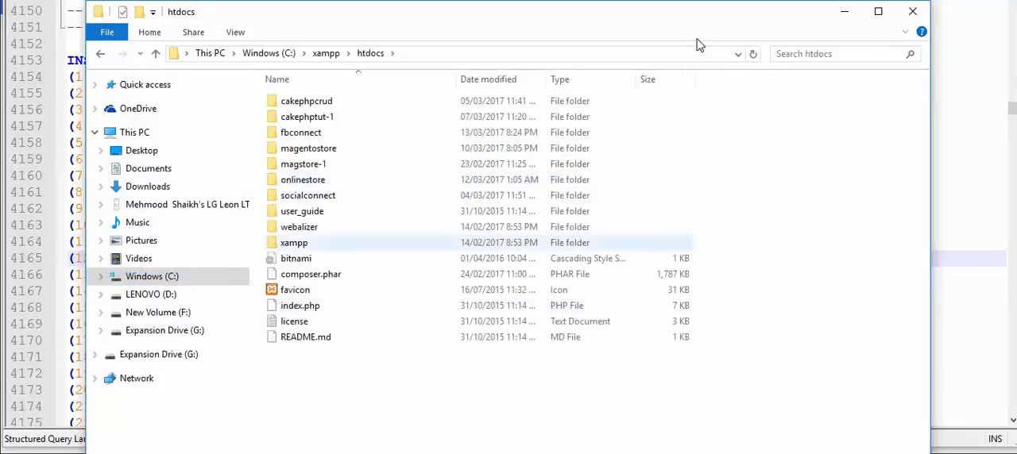
left_click(844, 12)
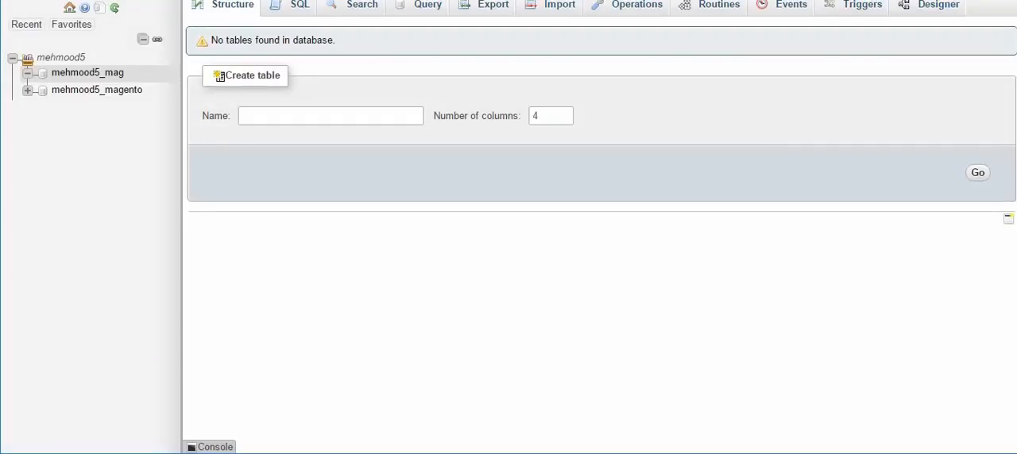
Step: Import magentostore-2.sql from Downloads into the hosted database ending in _mag, keeping the utf-8 character set and SQL format
left_click(91, 74)
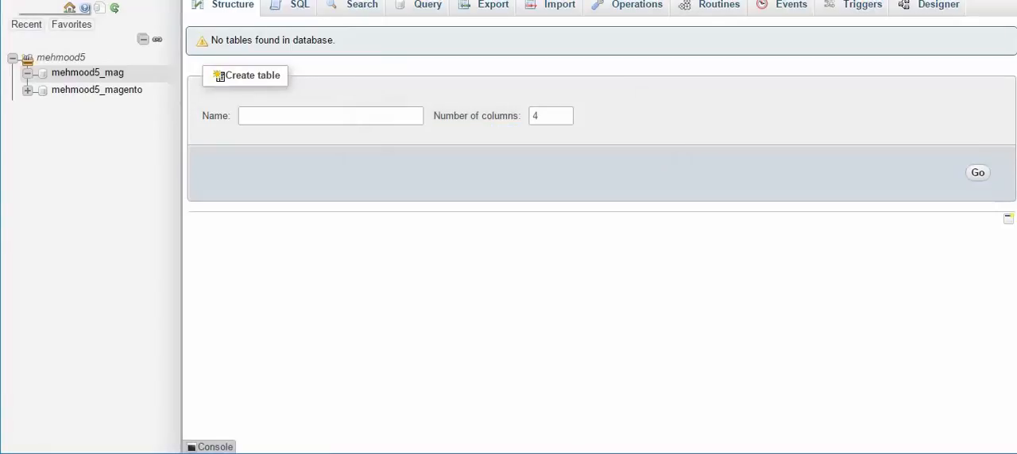
left_click(556, 16)
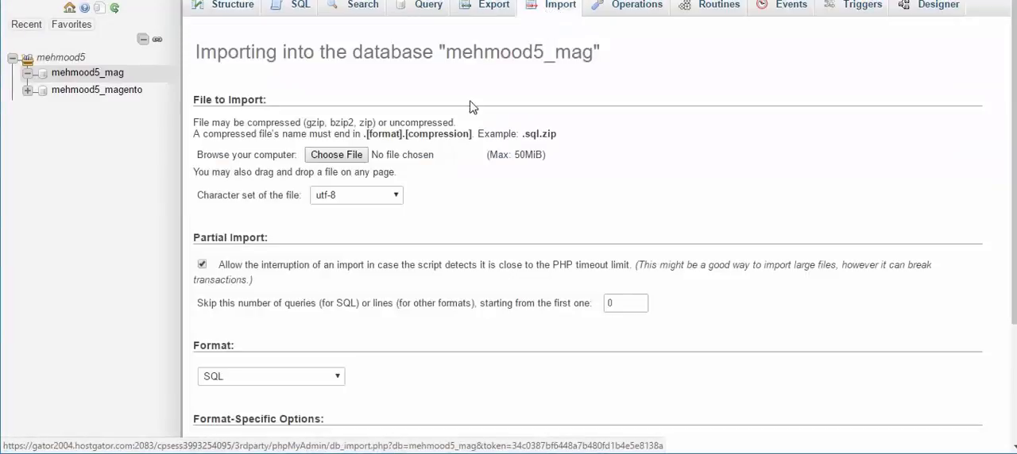
scroll(459, 225, "down", 2)
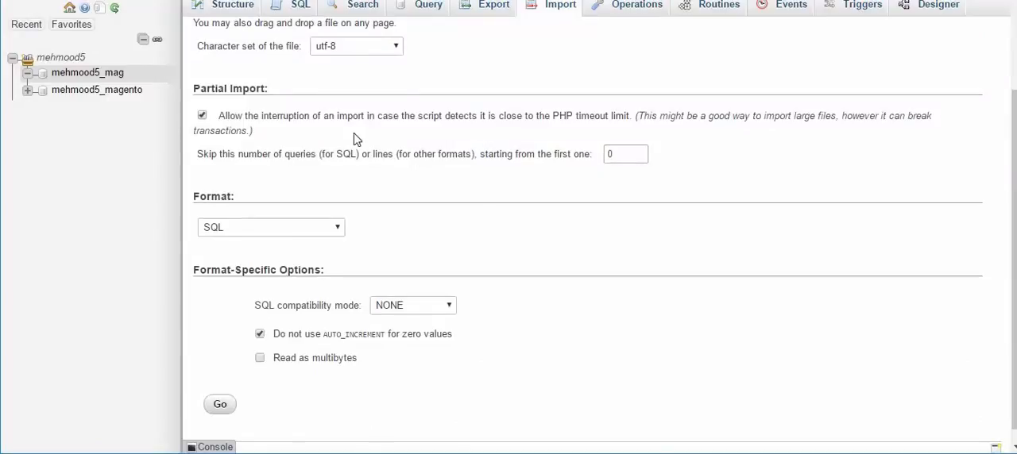
scroll(355, 139, "up", 2)
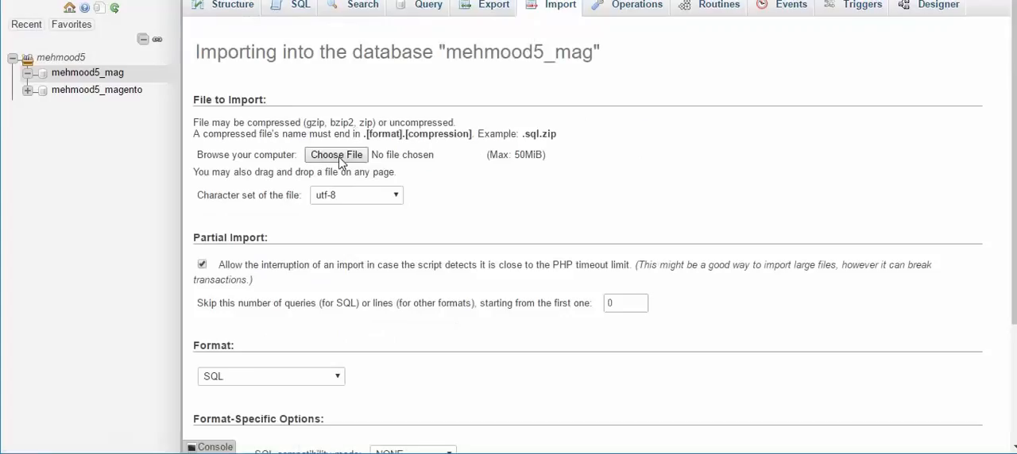
left_click(338, 157)
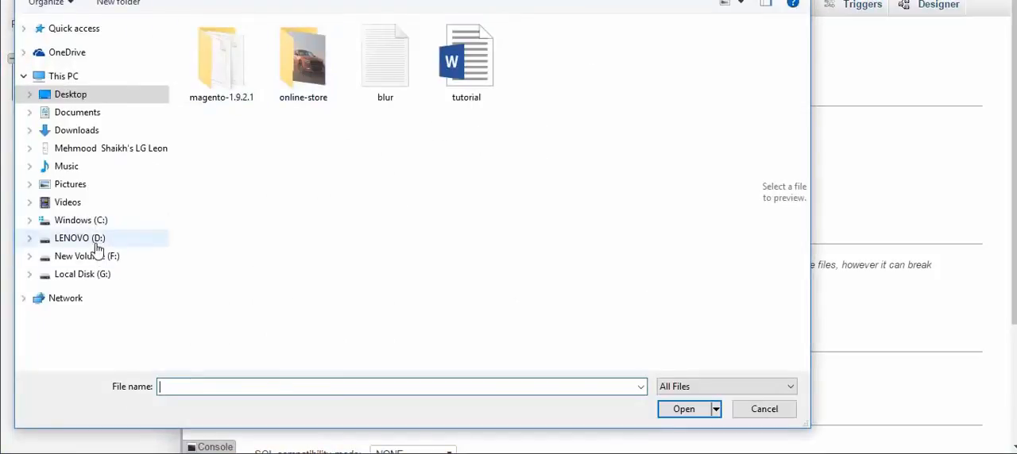
left_click(82, 136)
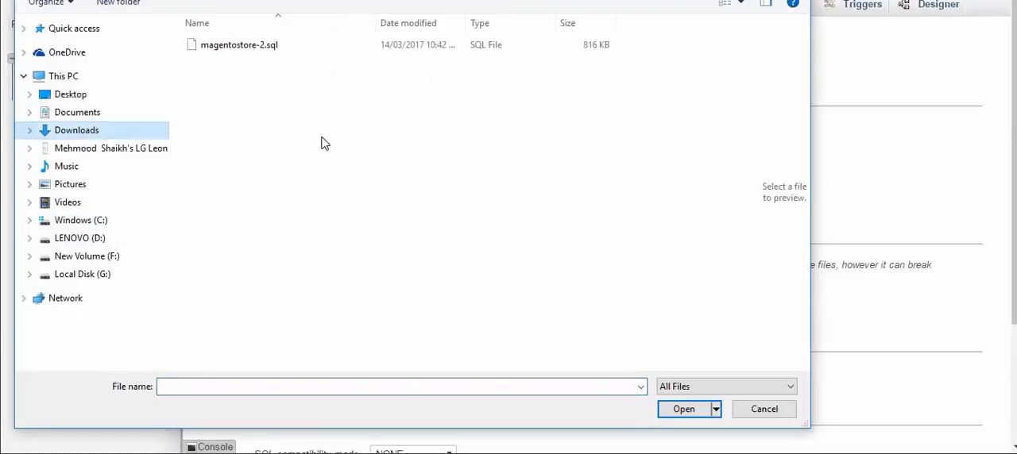
left_click(238, 45)
left_click(684, 409)
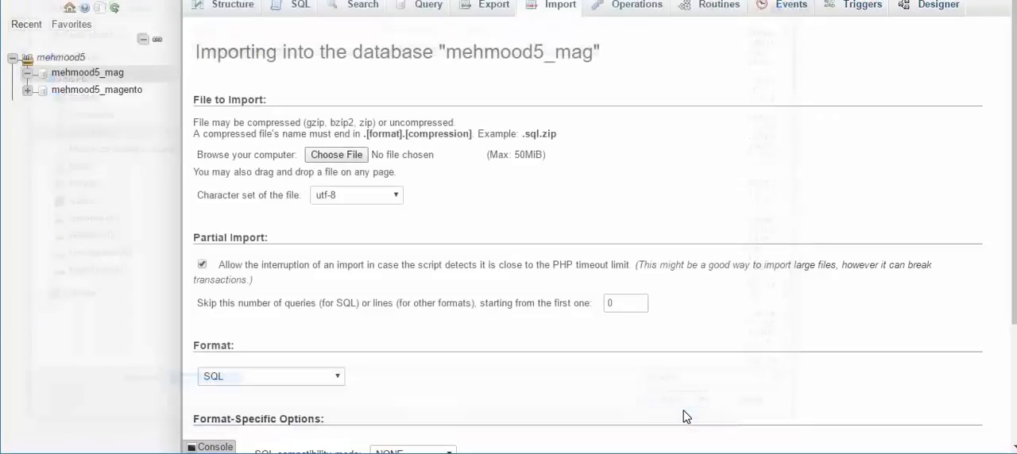
scroll(432, 208, "down", 3)
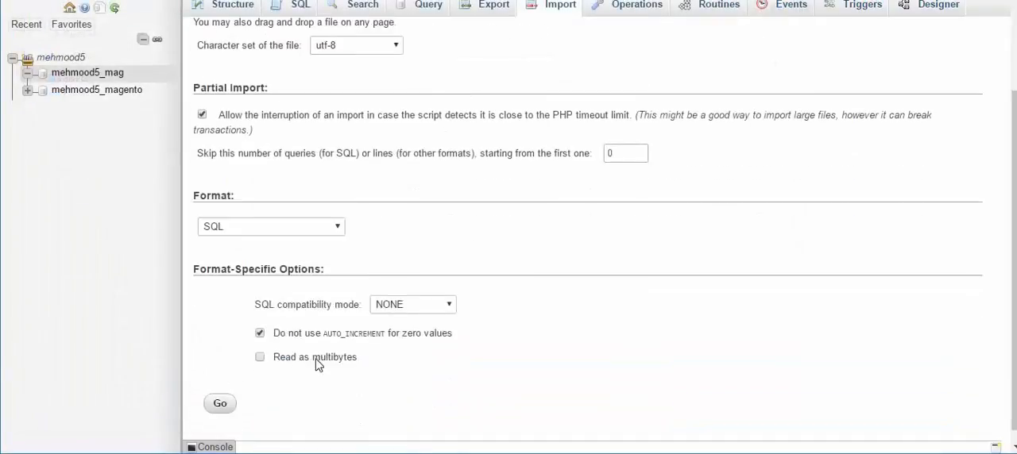
left_click(228, 406)
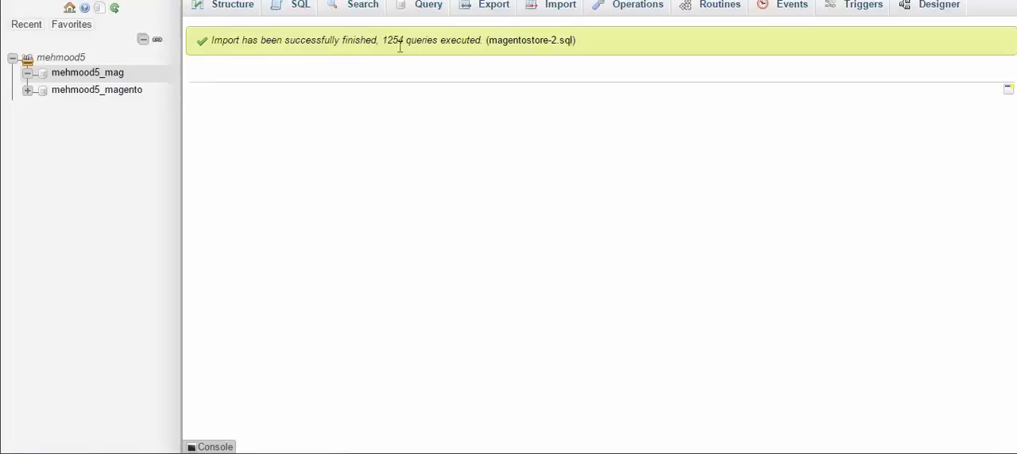
Step: Open the hosted database ending in _mag and look through its imported tables
left_click(93, 75)
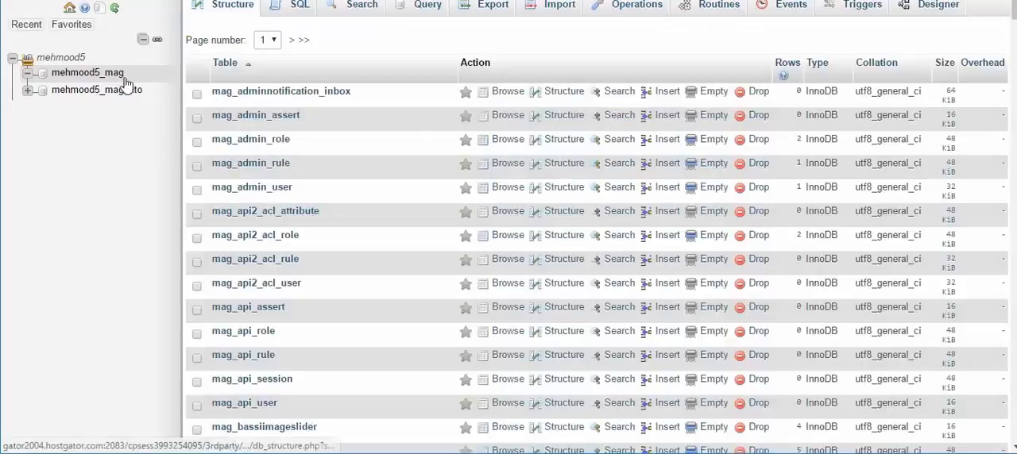
scroll(441, 218, "down", 15)
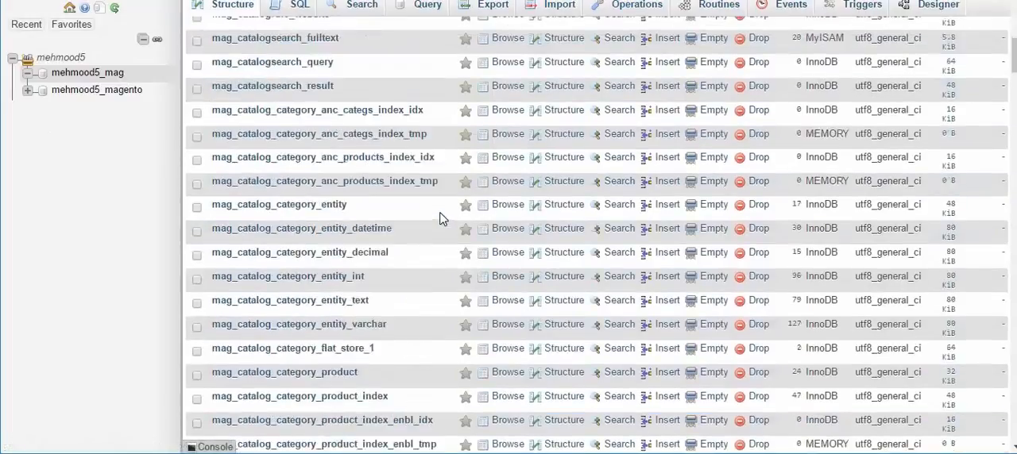
scroll(442, 219, "up", 15)
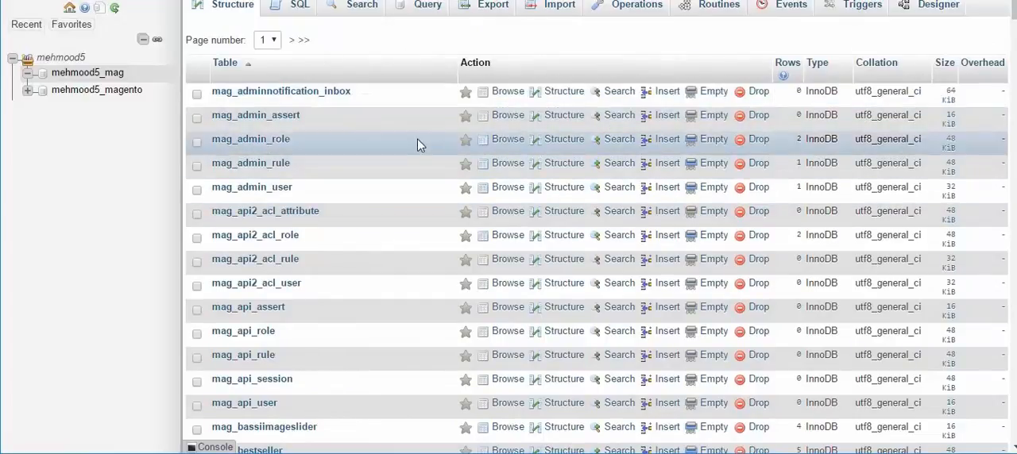
Step: Switch to File Explorer and open the magentostore folder inside htdocs to show the store's files
left_click(151, 453)
left_click(263, 404)
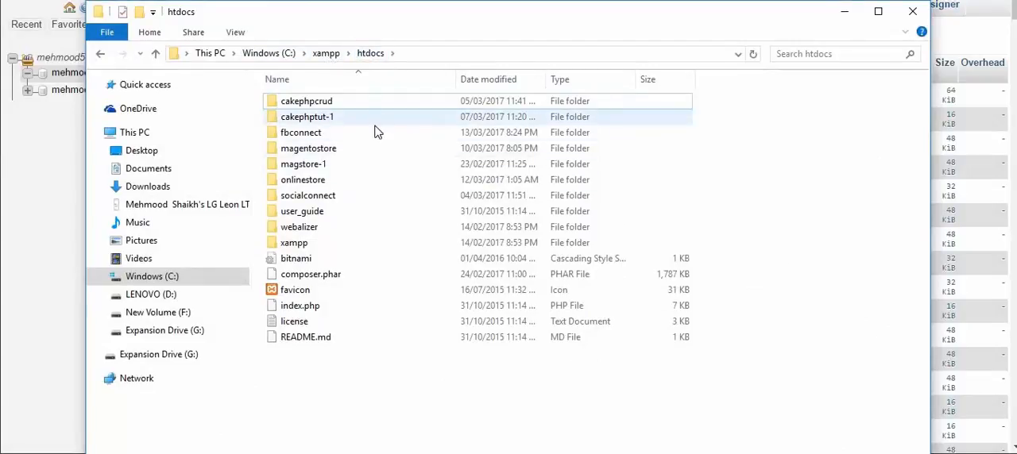
double_click(316, 151)
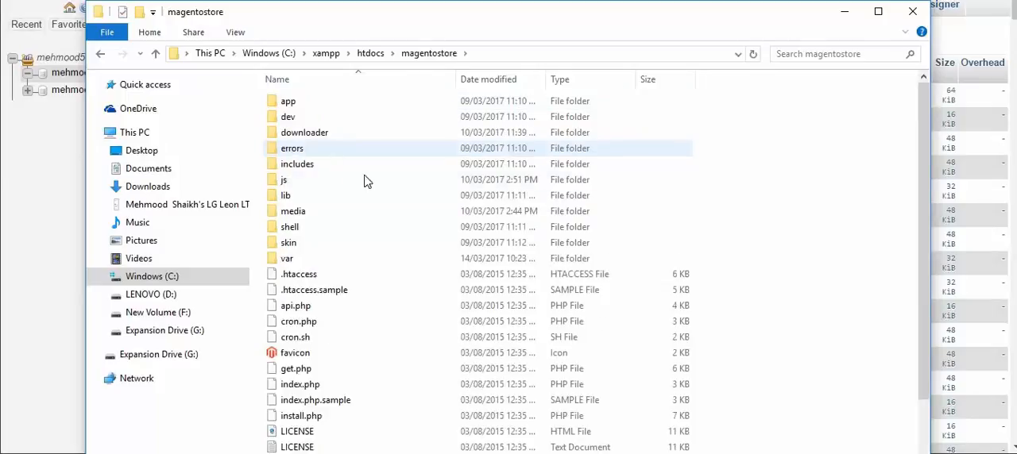
scroll(498, 215, "down", 2)
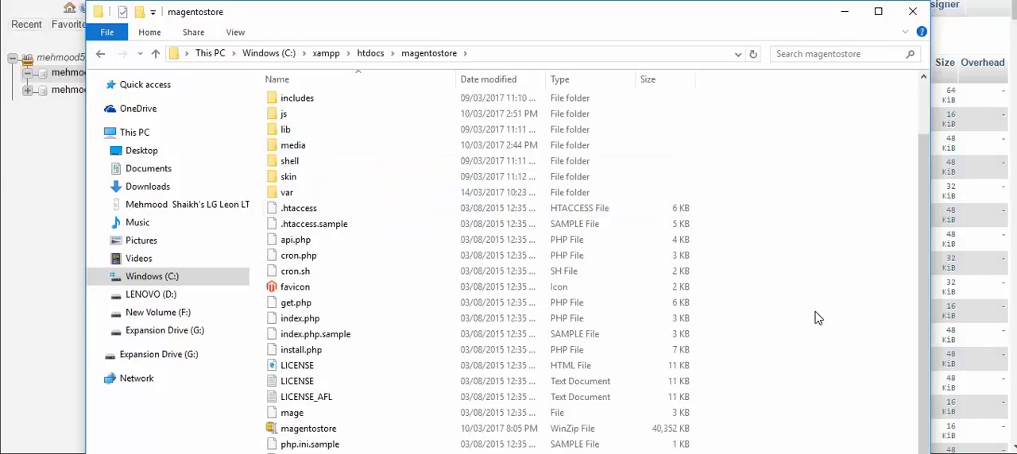
Step: Try to add all files and folders of the store to magentostore.zip with WinZip, and locate the archive in the folder
key("ctrl+a")
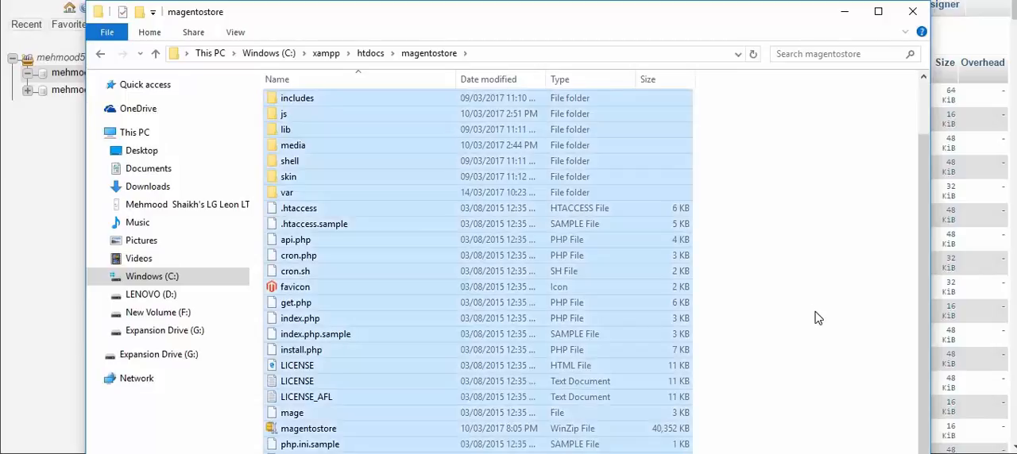
right_click(354, 153)
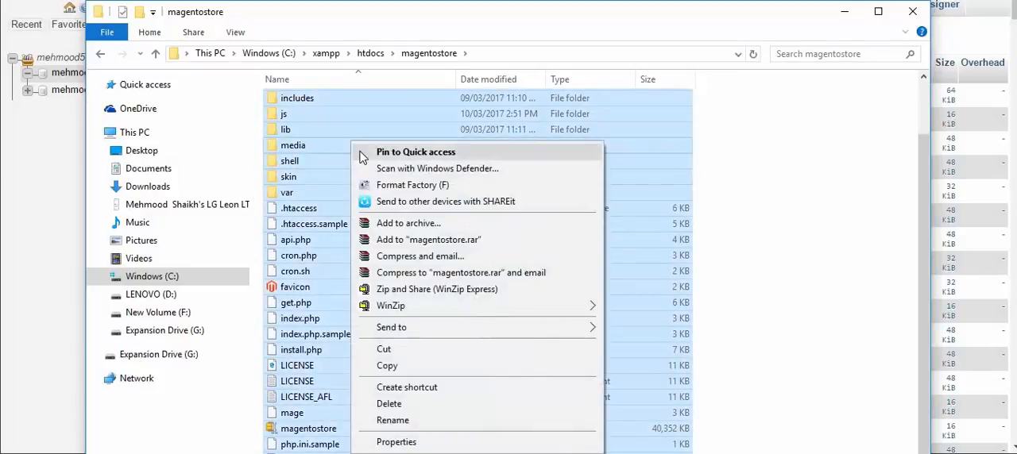
right_click(332, 149)
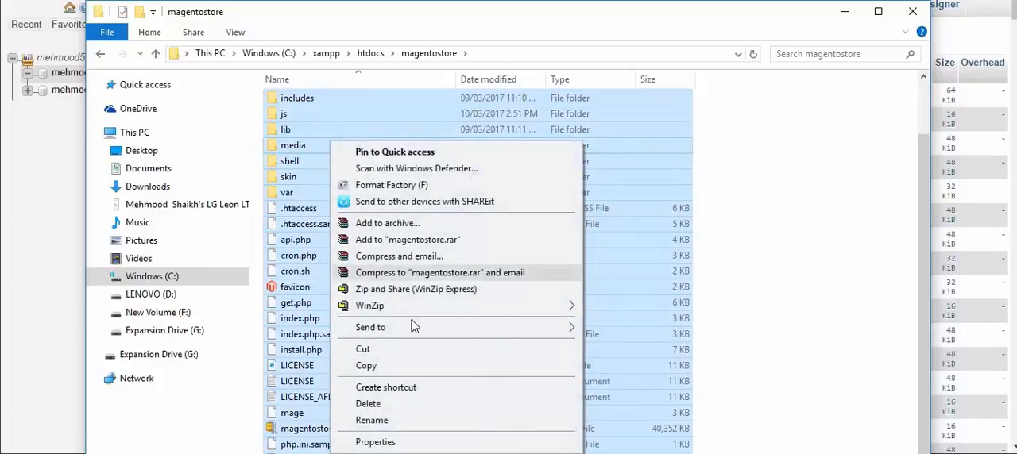
mouse_move(399, 313)
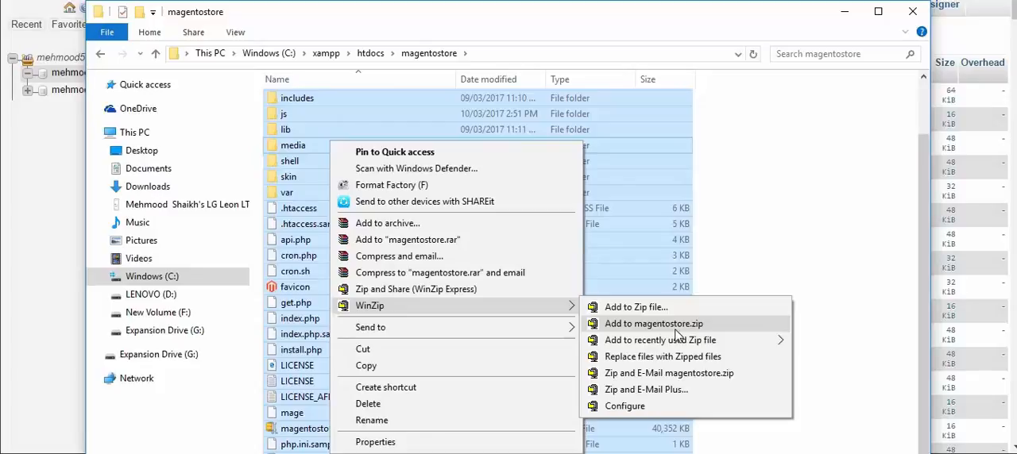
left_click(680, 325)
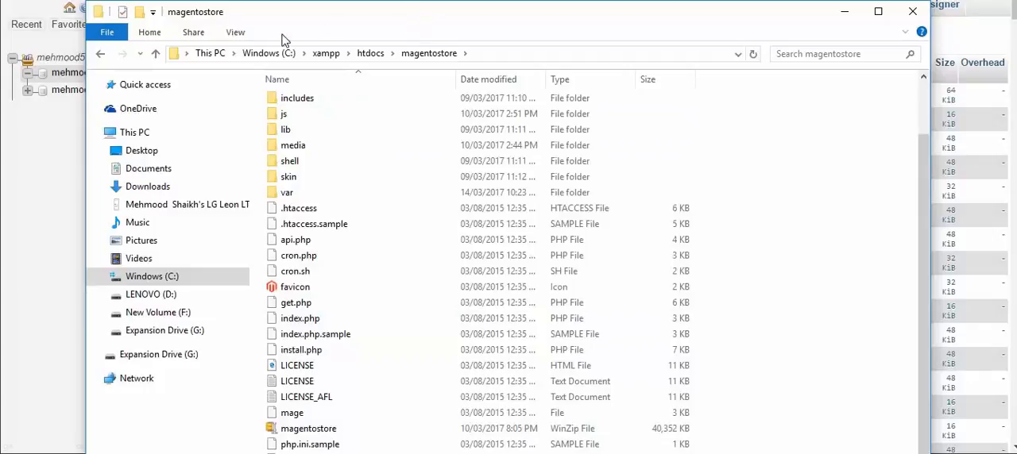
left_click_drag(579, 21, 562, 0)
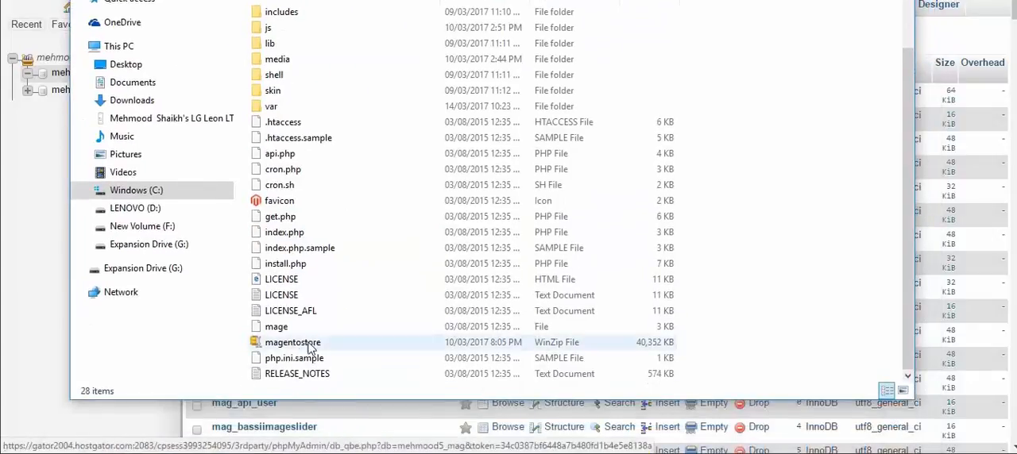
mouse_move(318, 352)
Step: Switch to the HostGator control panel and open the public_html folder in File Manager
left_click(248, 452)
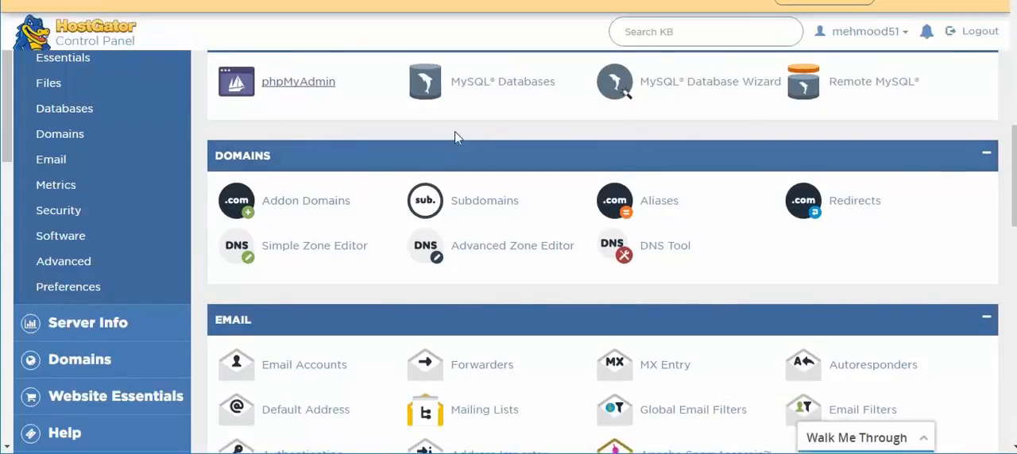
scroll(148, 159, "up", 3)
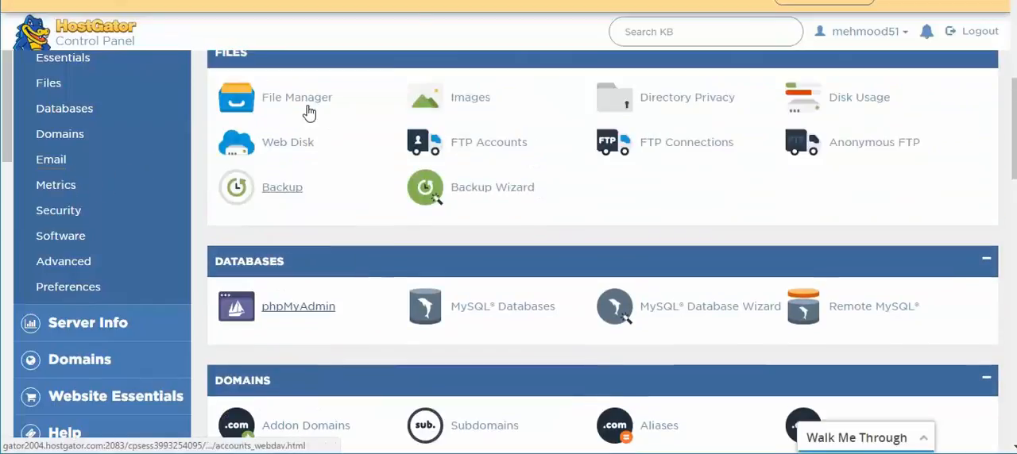
scroll(318, 174, "up", 1)
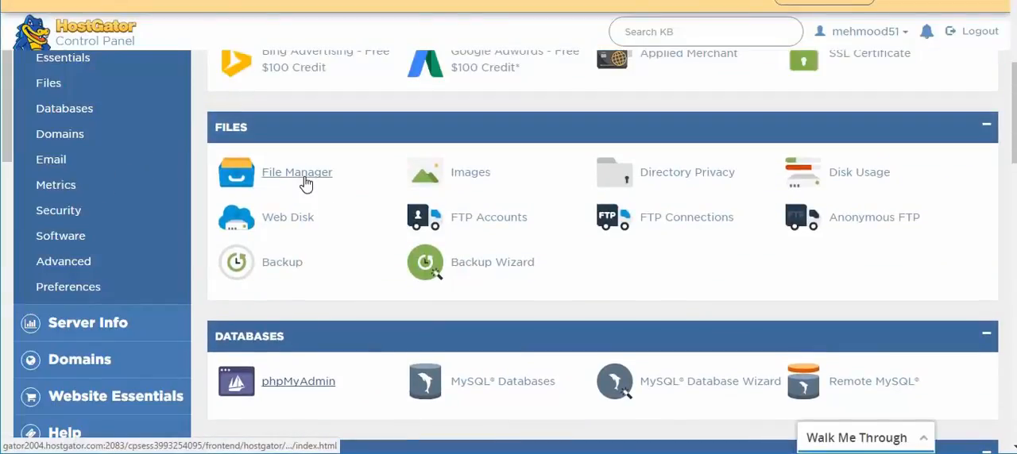
left_click(305, 179)
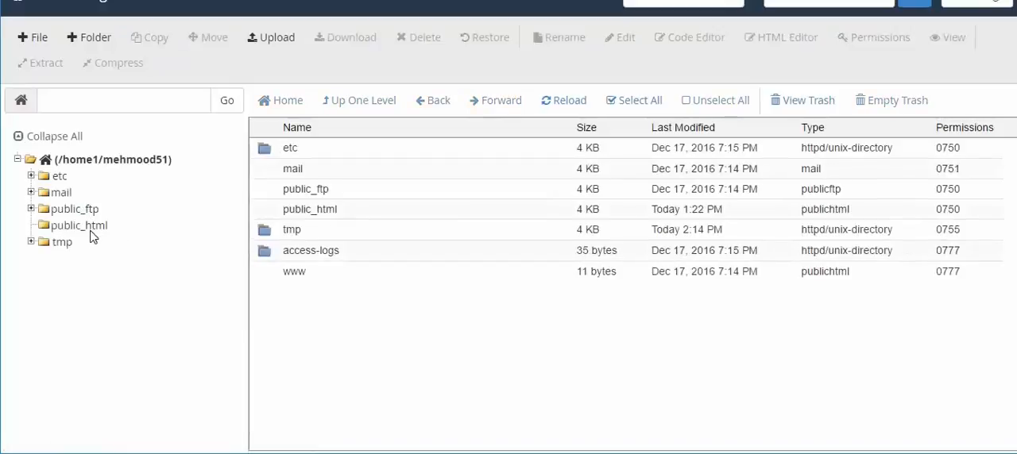
double_click(457, 218)
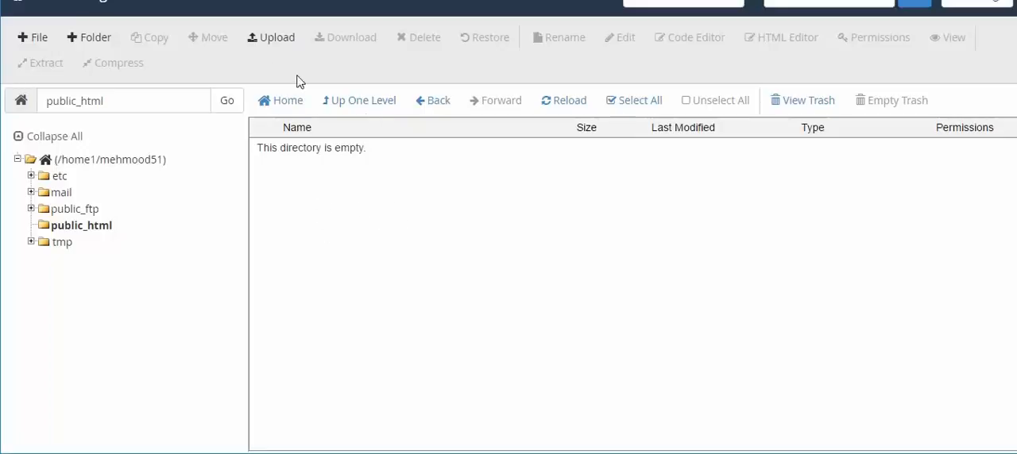
Step: Upload the magentostore zip archive from xampp/htdocs/magentostore on drive C to public_html and refresh the file list
left_click(277, 46)
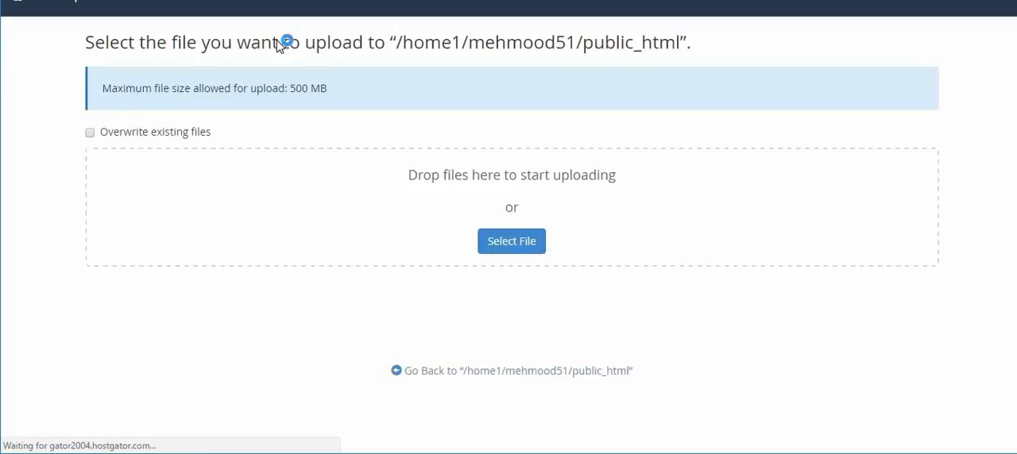
left_click(519, 251)
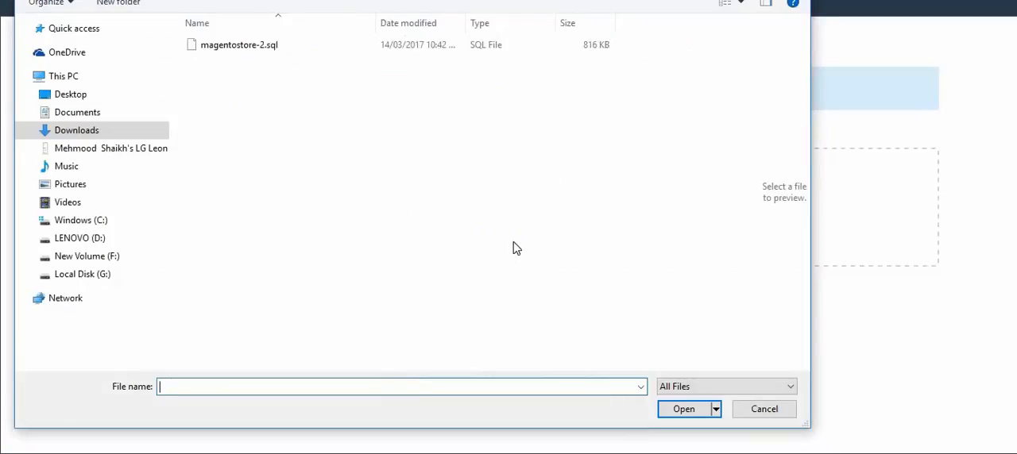
left_click(101, 220)
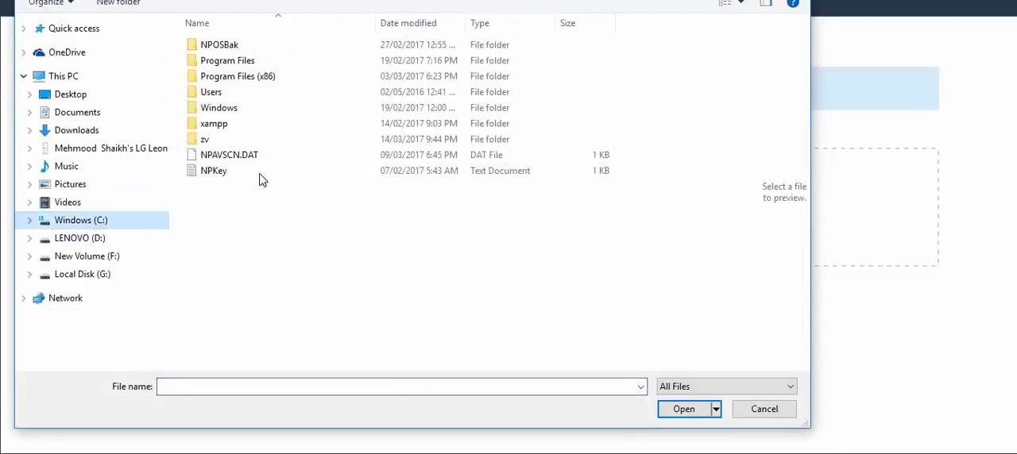
double_click(235, 128)
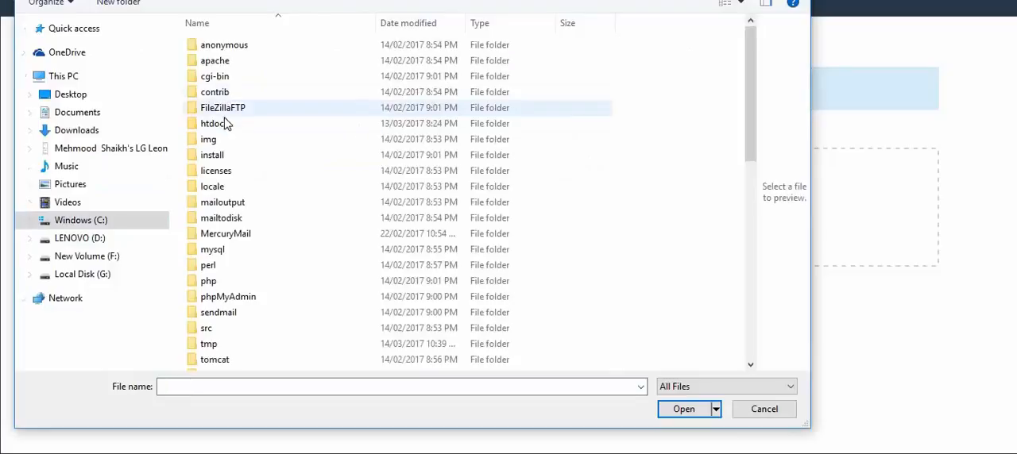
double_click(228, 125)
double_click(240, 94)
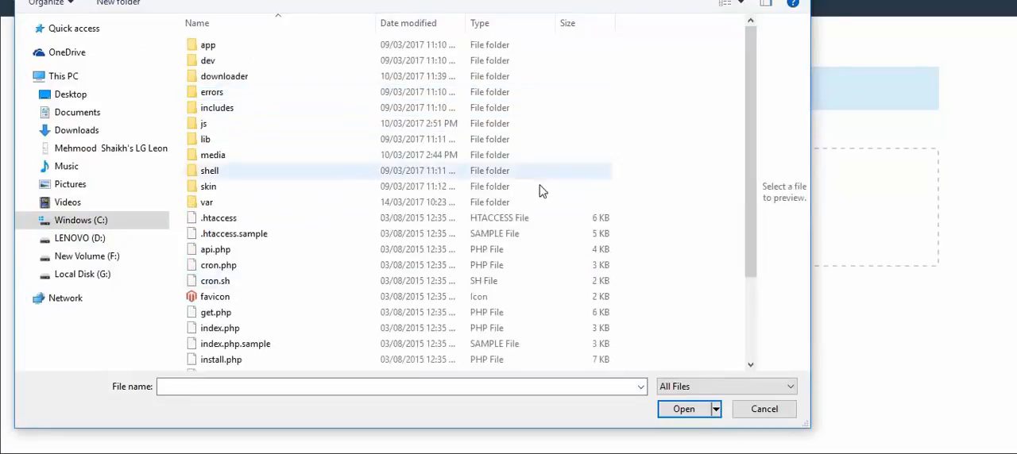
left_click_drag(755, 214, 755, 290)
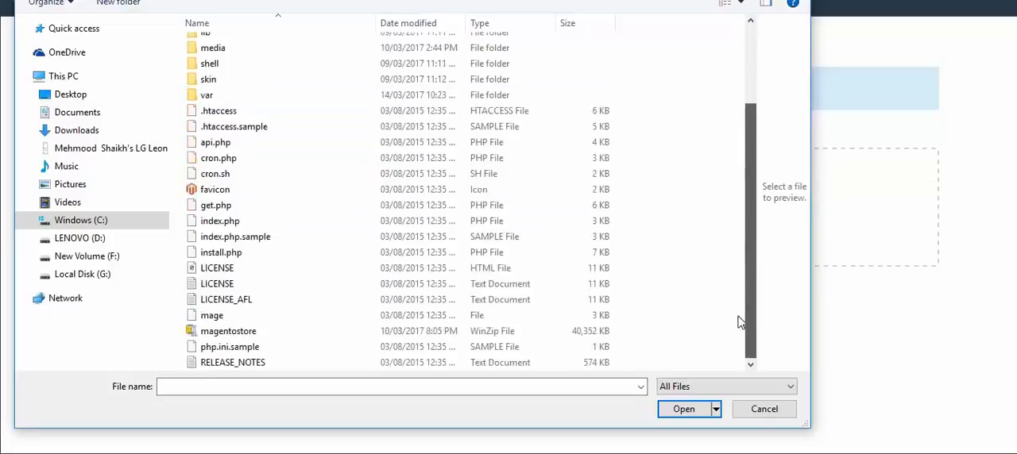
left_click(224, 334)
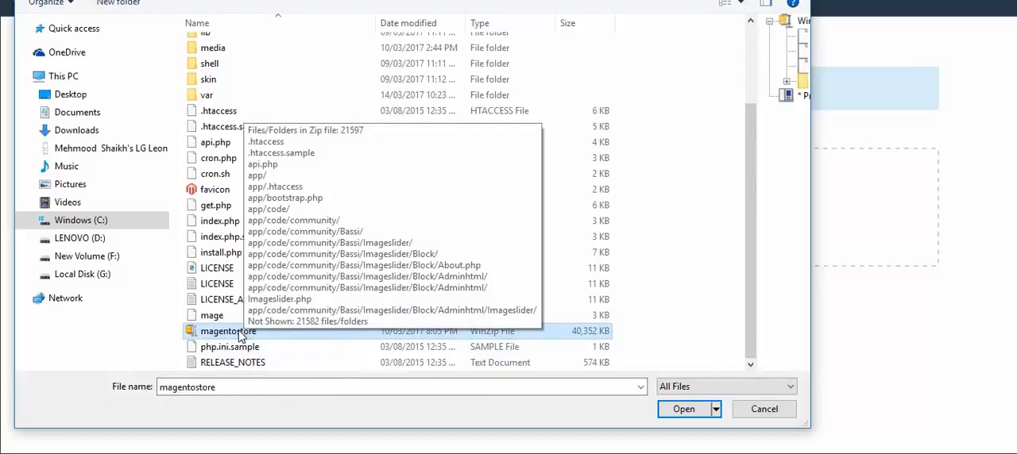
left_click(685, 411)
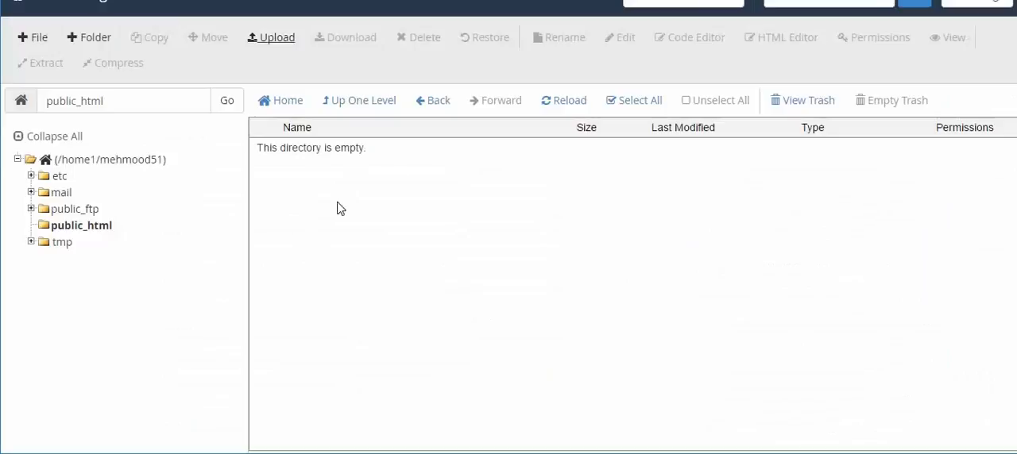
left_click(569, 101)
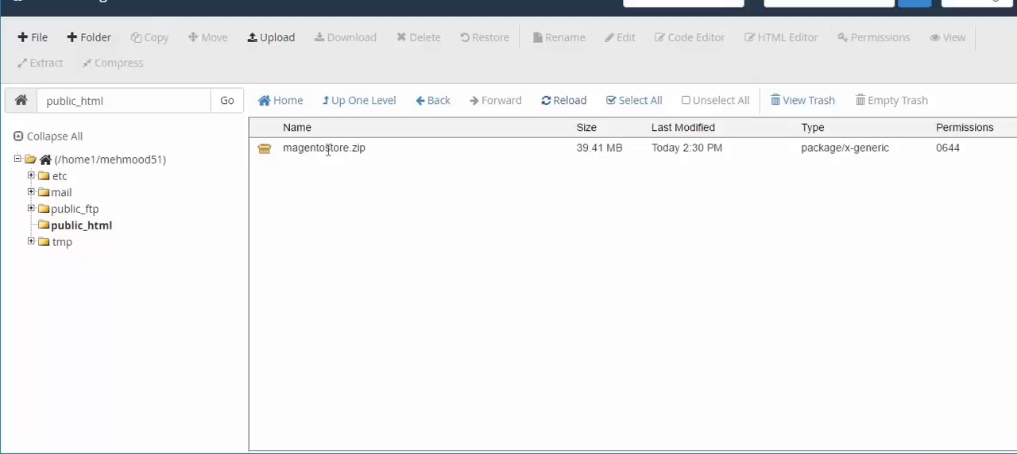
Step: Extract magentostore.zip inside public_html, look through the extraction results and close them
left_click(301, 150)
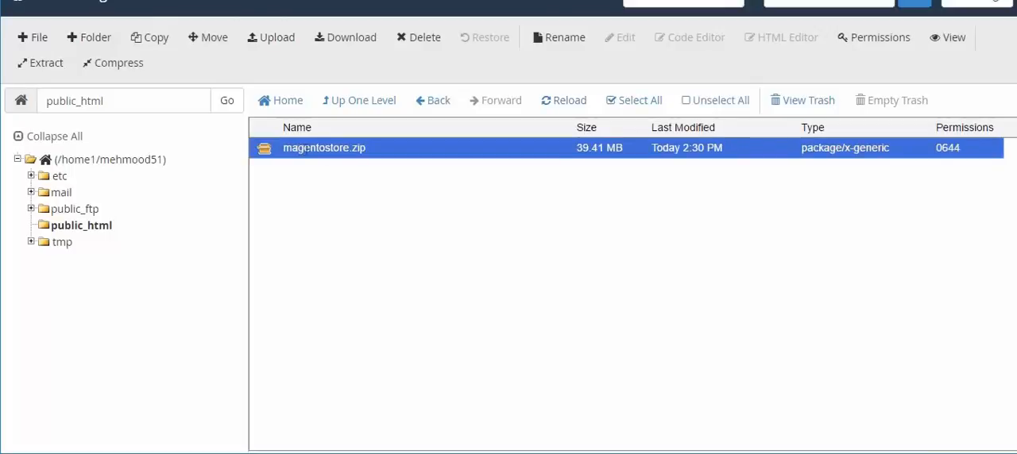
right_click(307, 150)
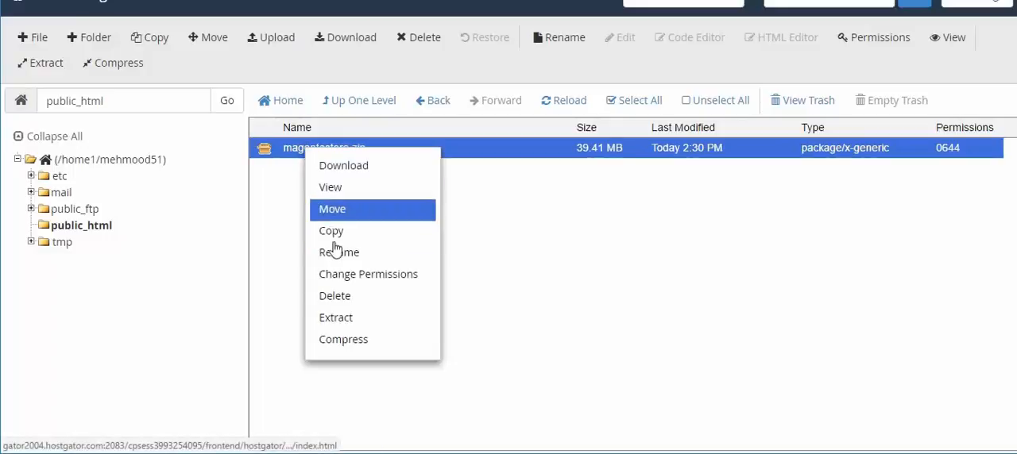
left_click(337, 318)
left_click(616, 294)
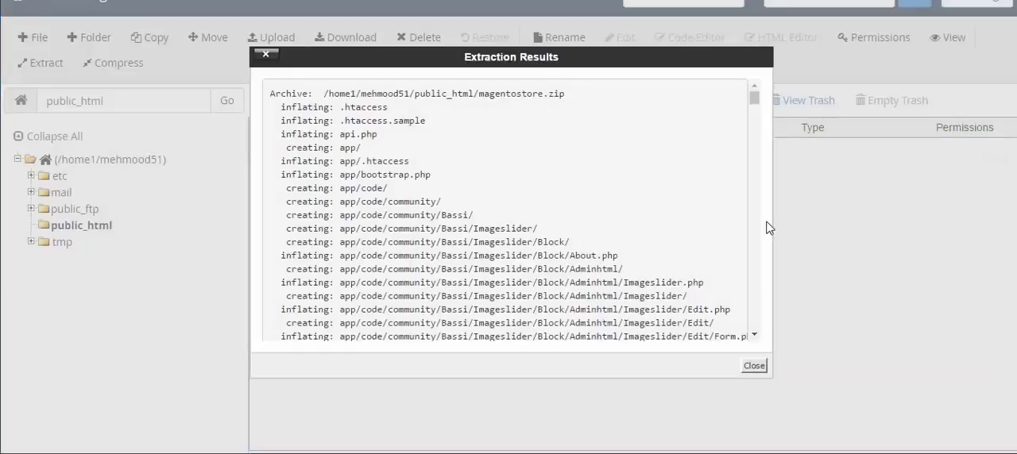
left_click_drag(755, 101, 768, 313)
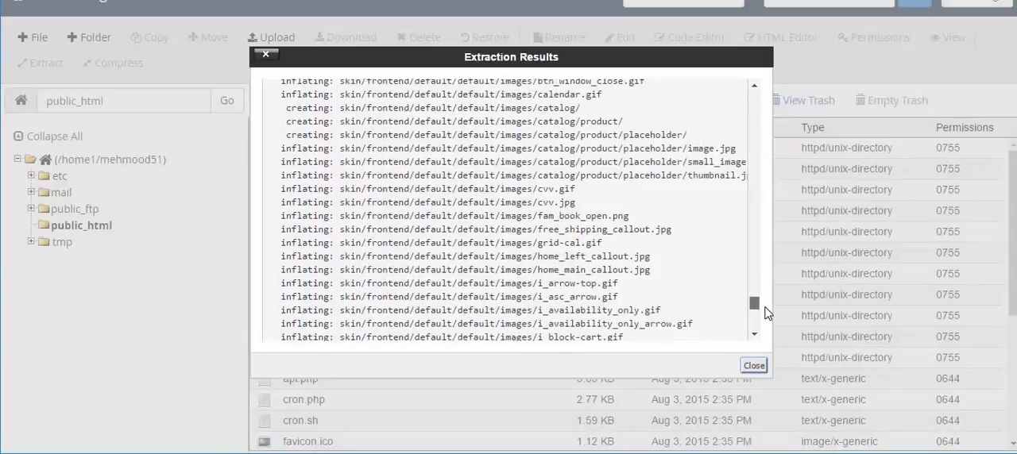
left_click(754, 368)
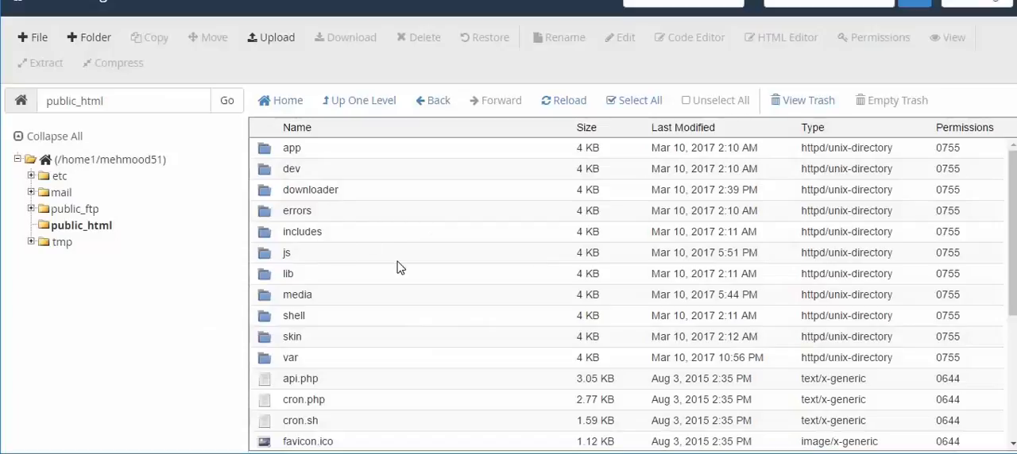
Step: Move magentostore.zip in public_html to the trash without permanently deleting it
scroll(421, 334, "down", 1)
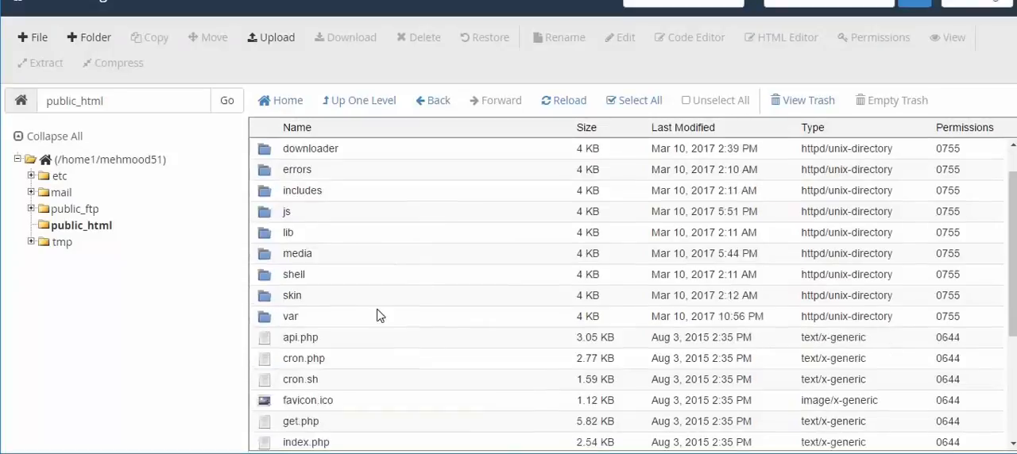
scroll(401, 317, "down", 3)
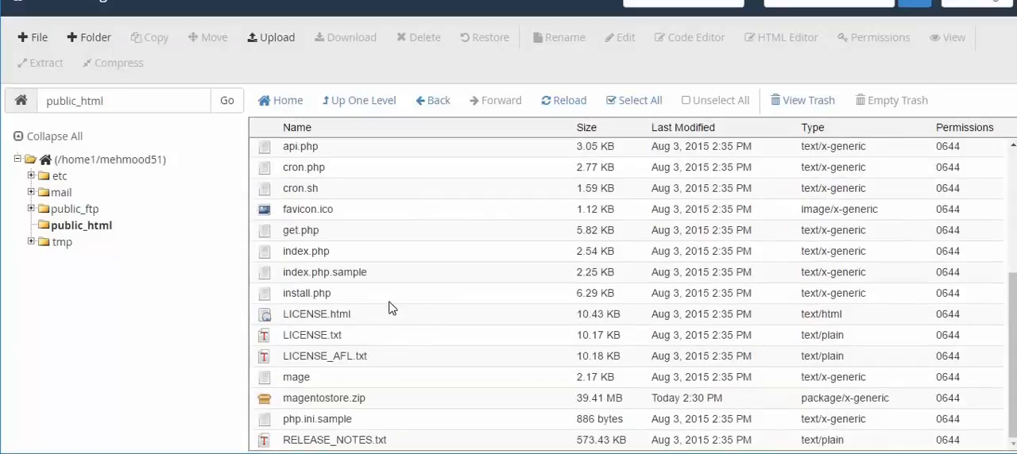
left_click(380, 401)
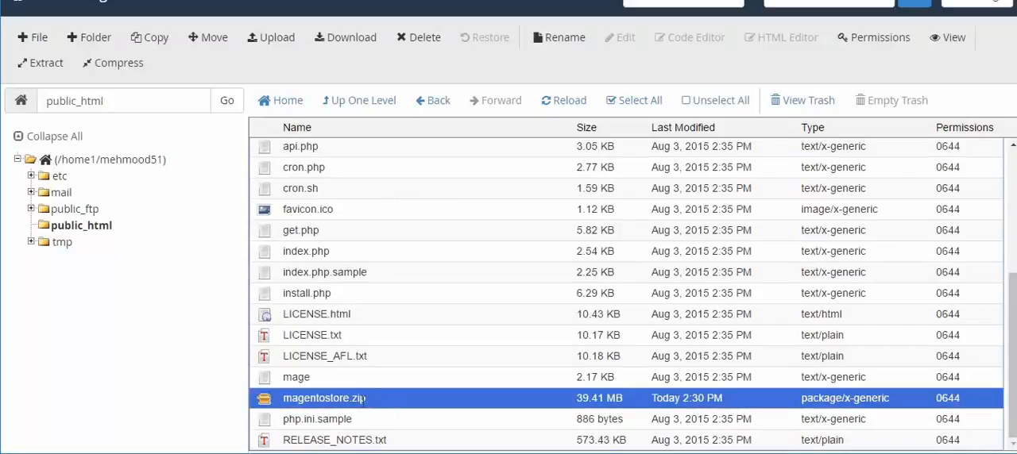
left_click(425, 45)
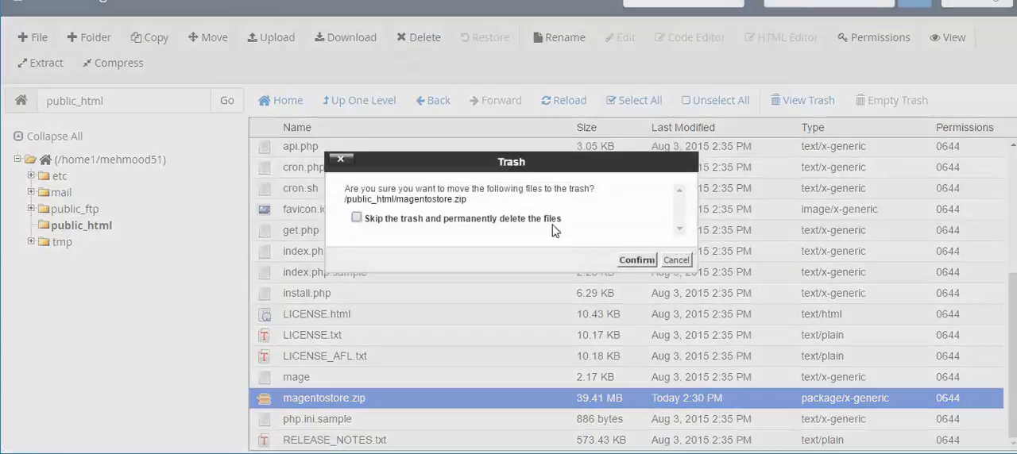
left_click(642, 260)
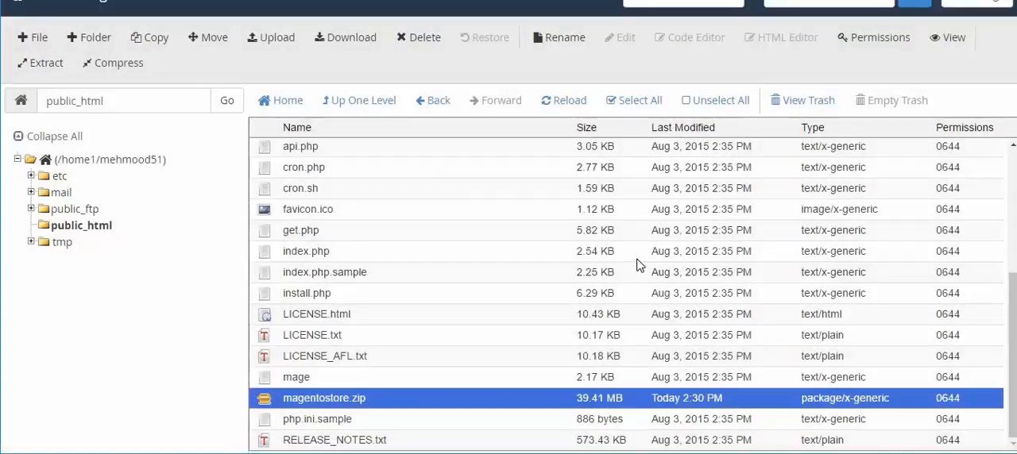
Step: Open local.xml from public_html/app/etc in the text editor and go to its database connection settings
scroll(438, 318, "up", 3)
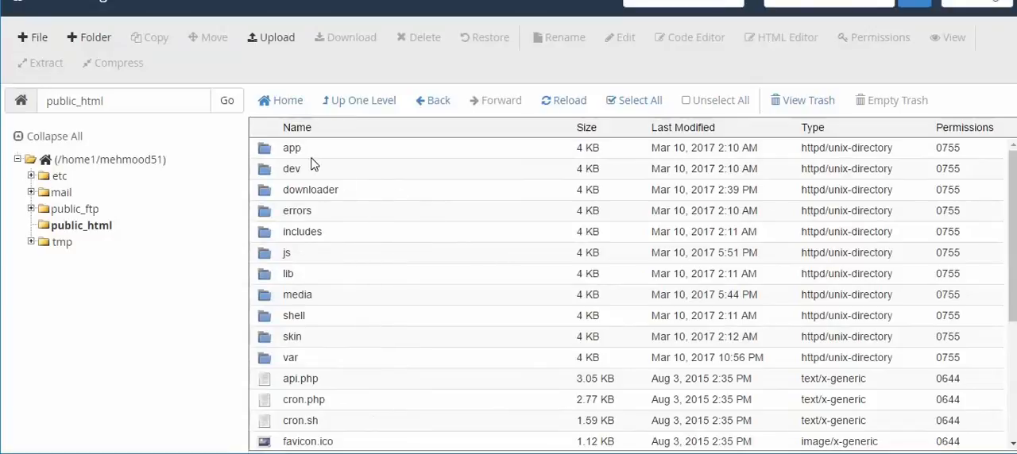
double_click(366, 150)
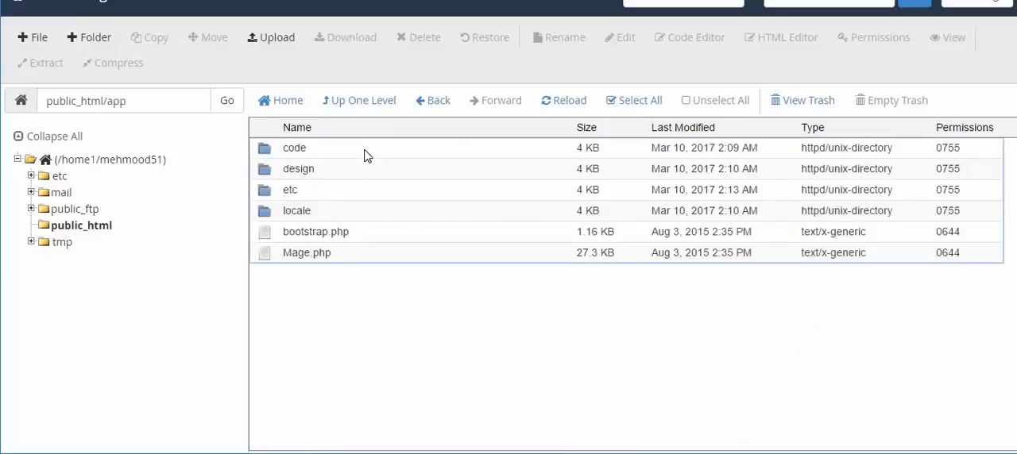
double_click(356, 191)
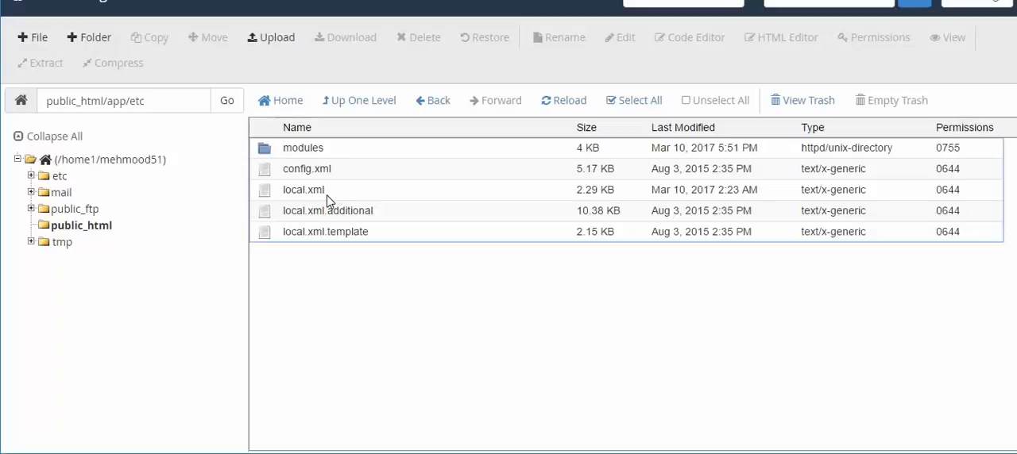
left_click(379, 193)
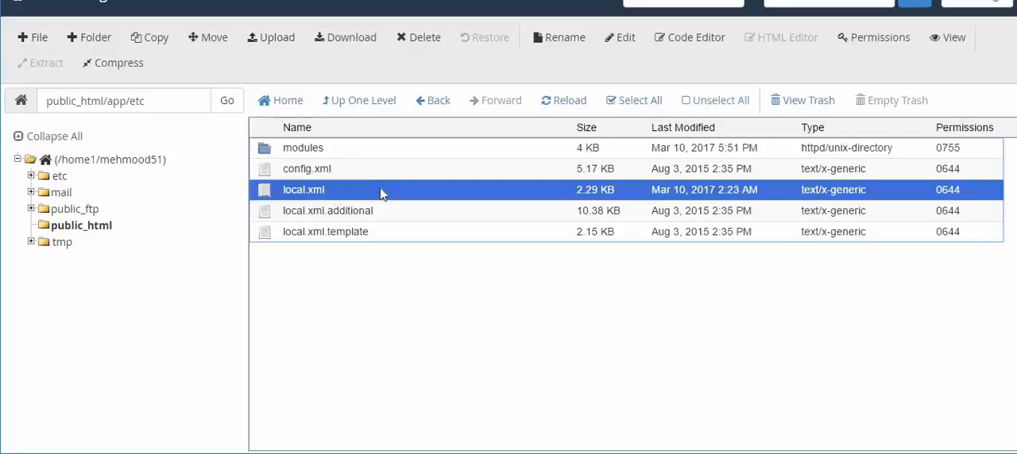
right_click(380, 193)
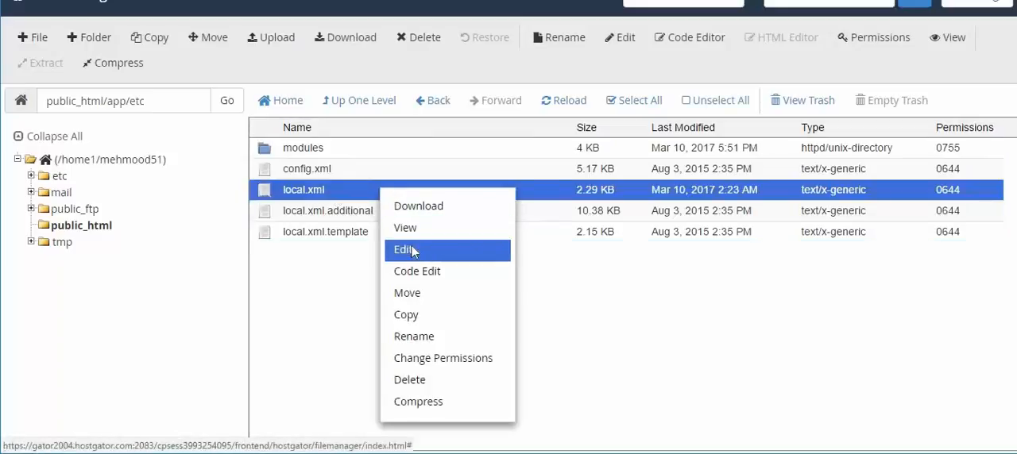
left_click(404, 250)
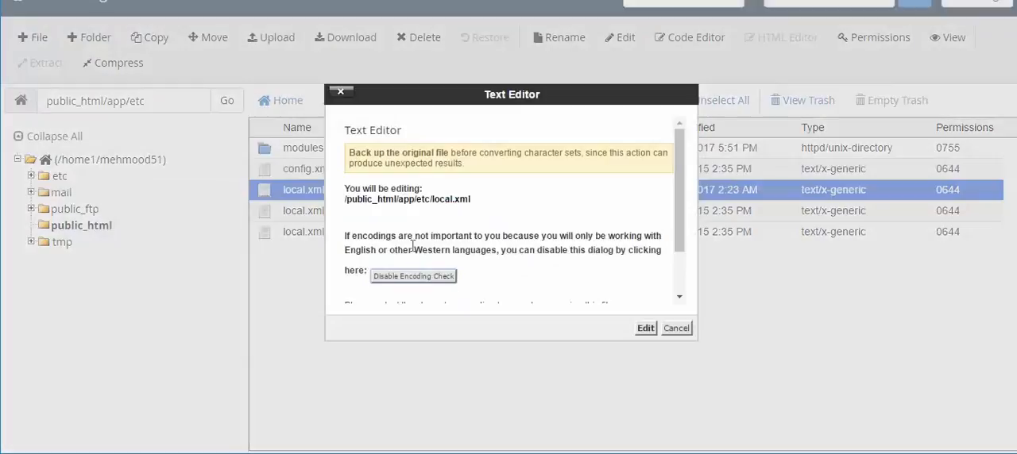
left_click(644, 329)
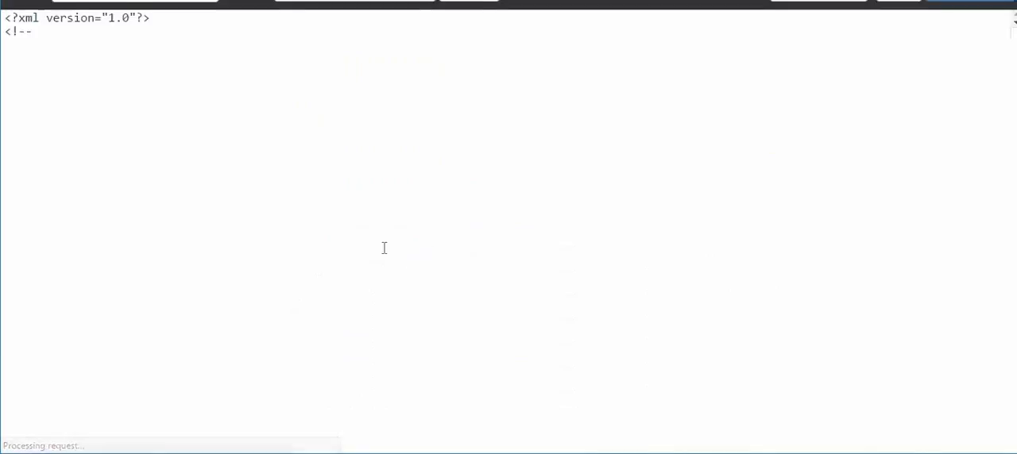
scroll(365, 238, "down", 10)
scroll(319, 222, "down", 1)
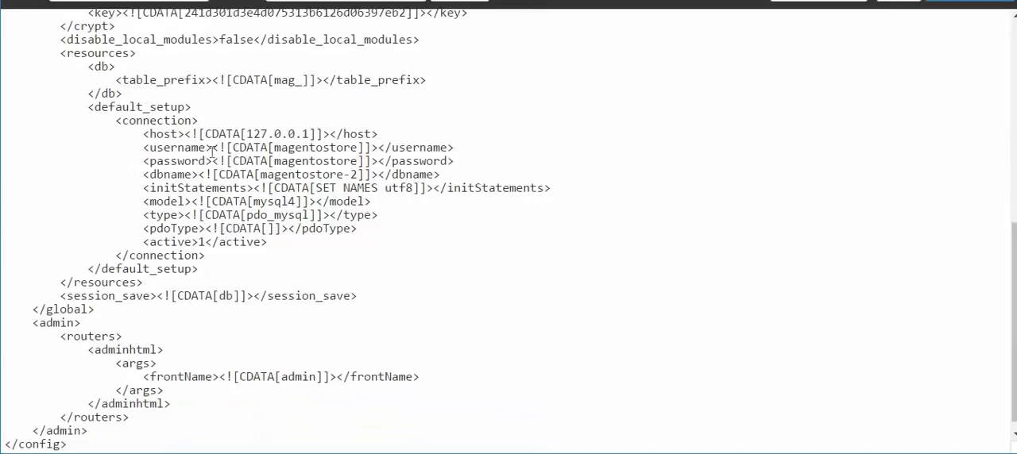
left_click(194, 160)
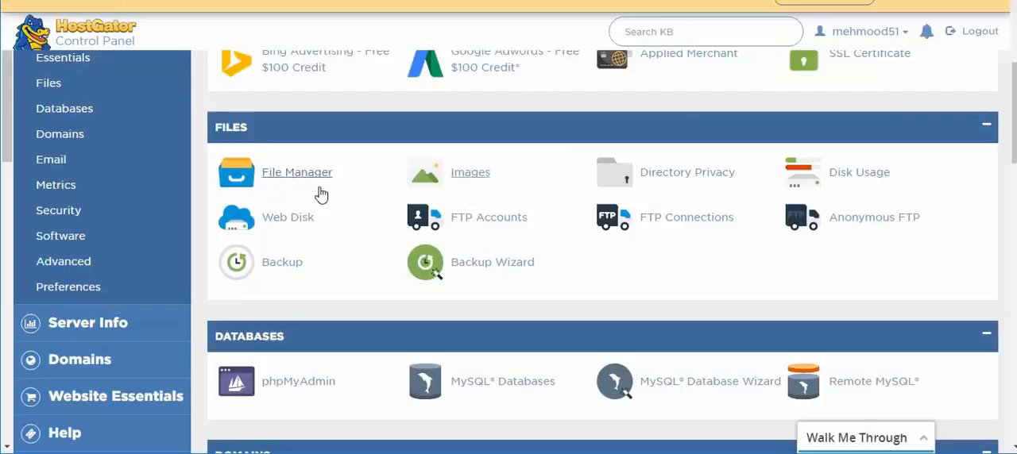
Step: Switch to the HostGator control panel, open MySQL Databases and examine the current databases and their privileged users
scroll(407, 230, "up", 3)
scroll(407, 235, "down", 3)
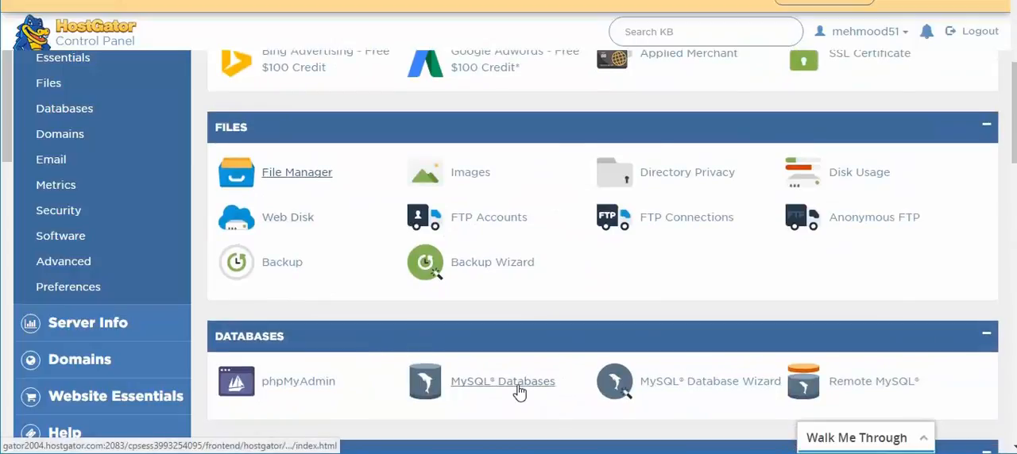
left_click(517, 387)
scroll(397, 342, "down", 1)
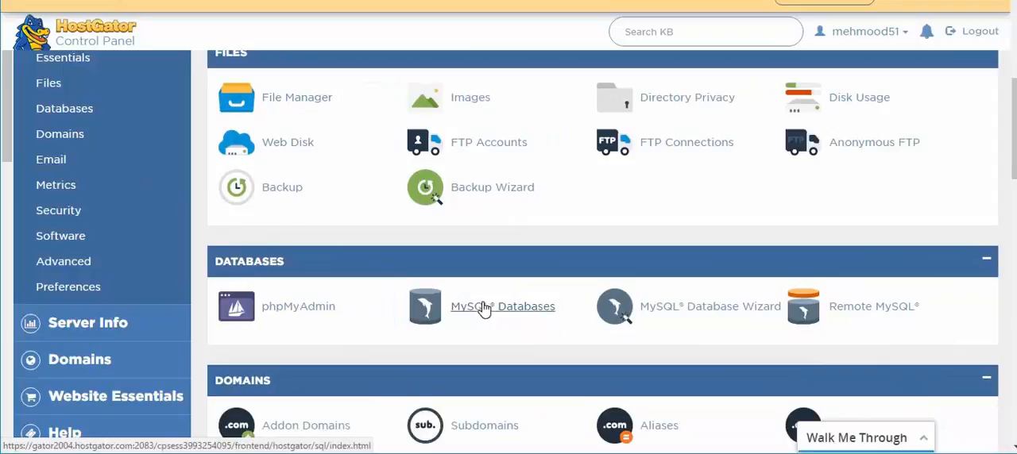
left_click(486, 308)
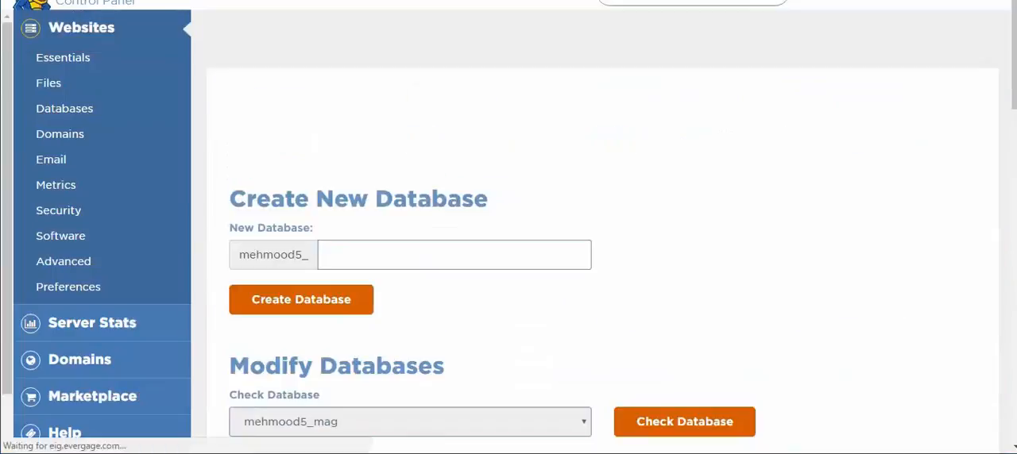
scroll(491, 267, "down", 5)
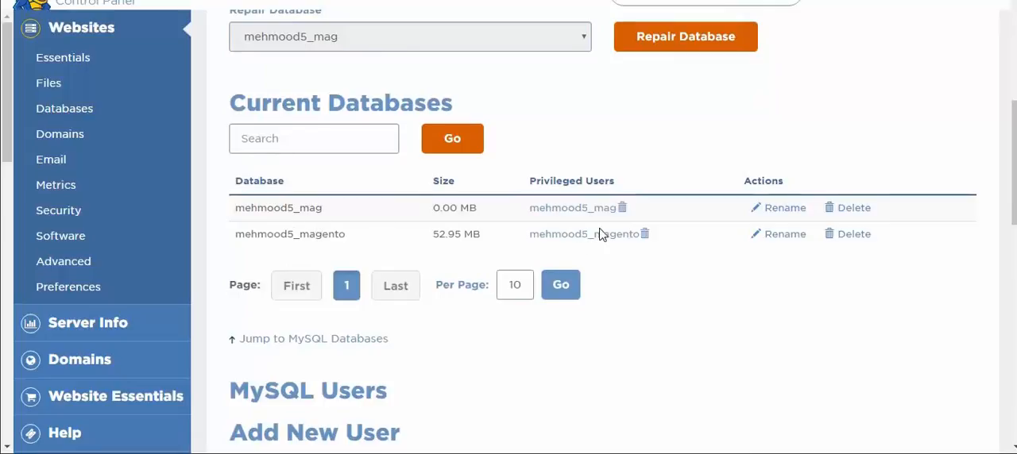
scroll(572, 262, "down", 2)
scroll(572, 261, "up", 1)
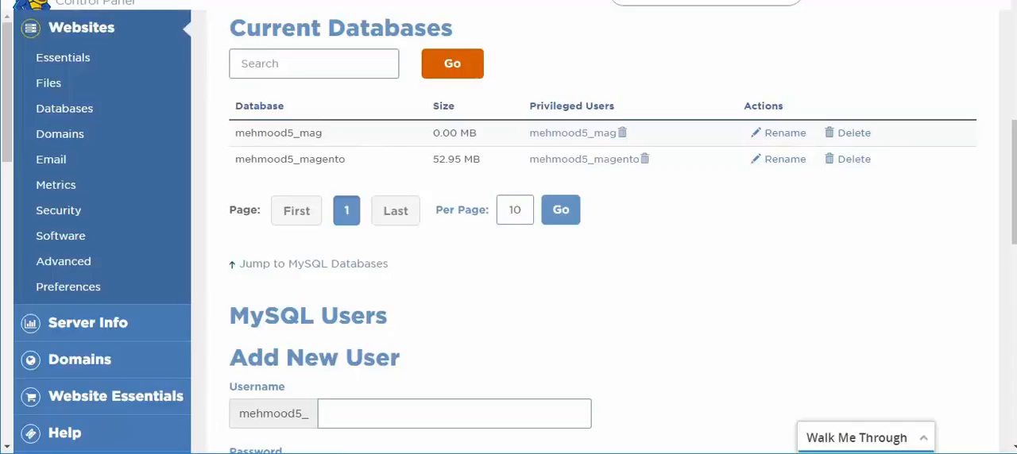
Step: Copy the hosted database name from the notes in the text editor and replace the dbname value in local.xml with it
left_click(290, 453)
scroll(256, 205, "up", 20)
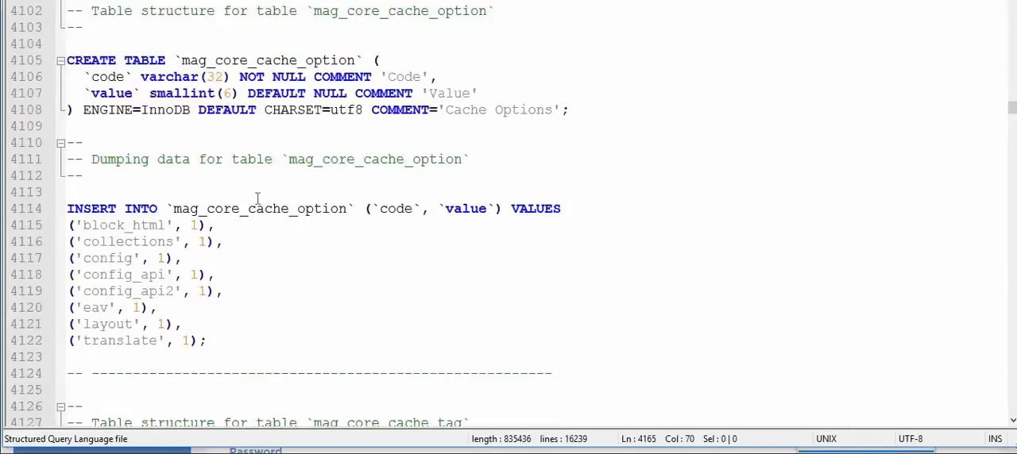
scroll(142, 66, "up", 11)
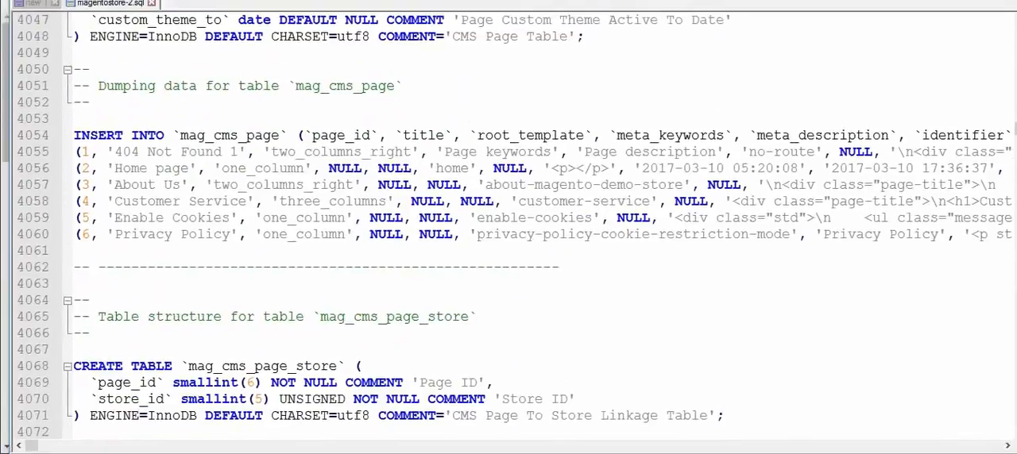
left_click(40, 8)
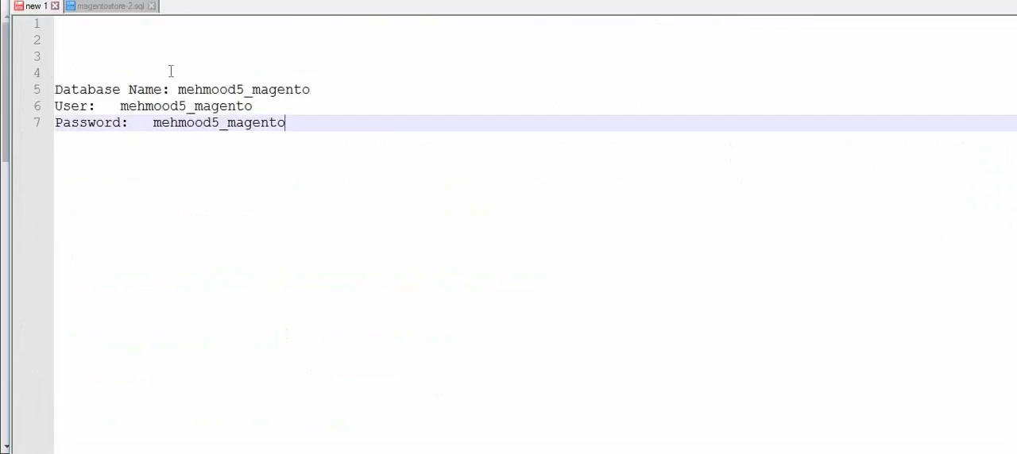
left_click_drag(179, 90, 313, 87)
key("ctrl+c")
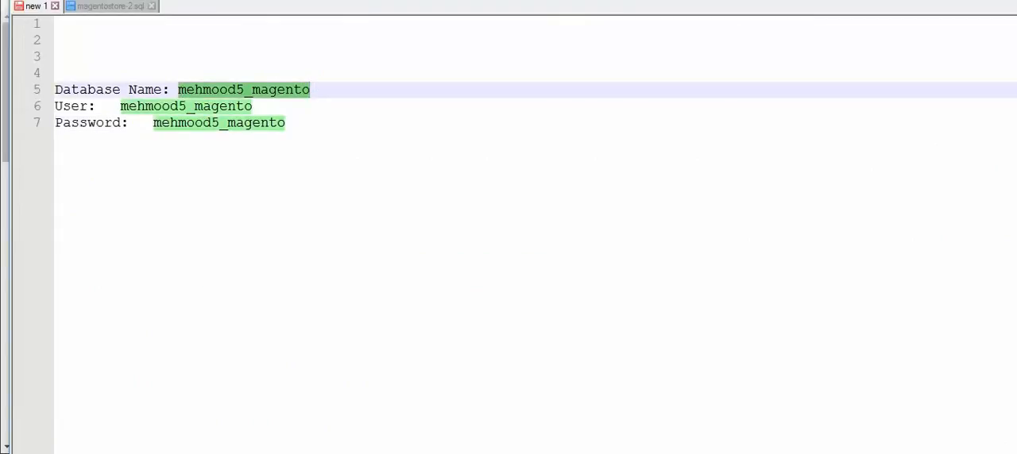
key("alt+Tab")
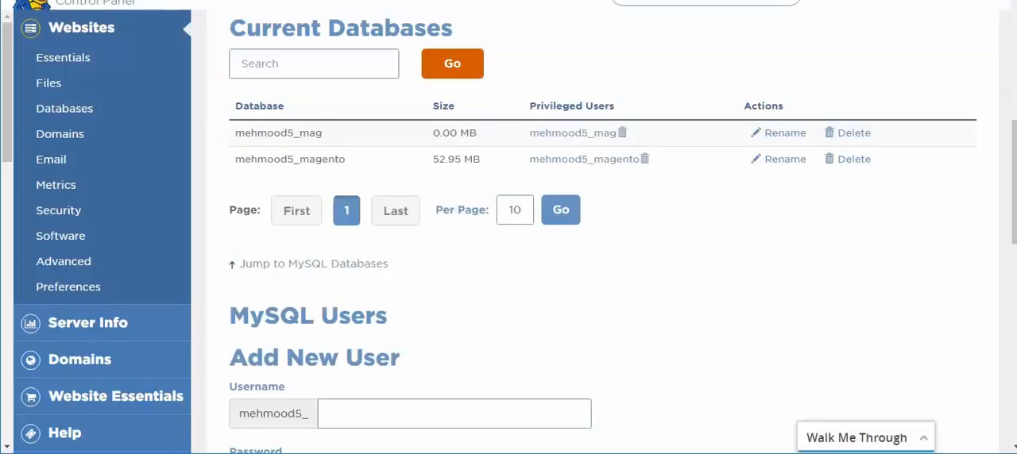
key("alt+Tab")
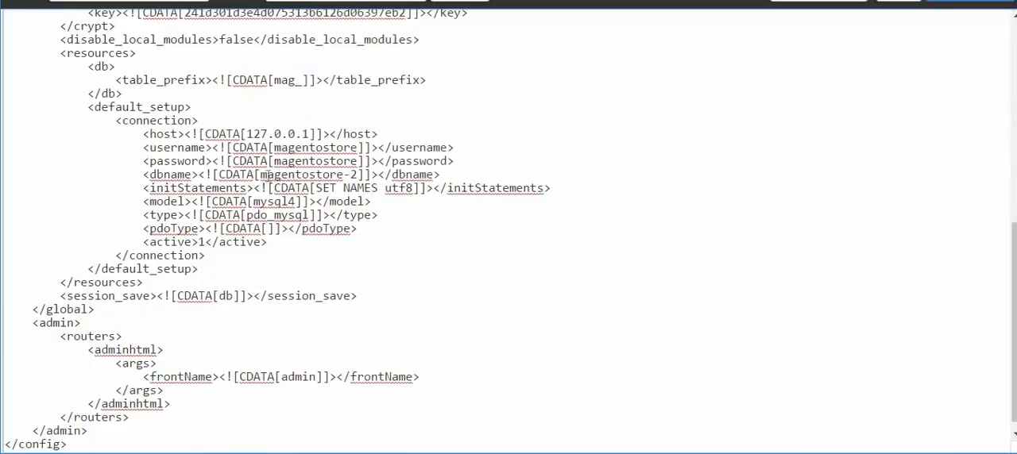
left_click_drag(258, 174, 359, 175)
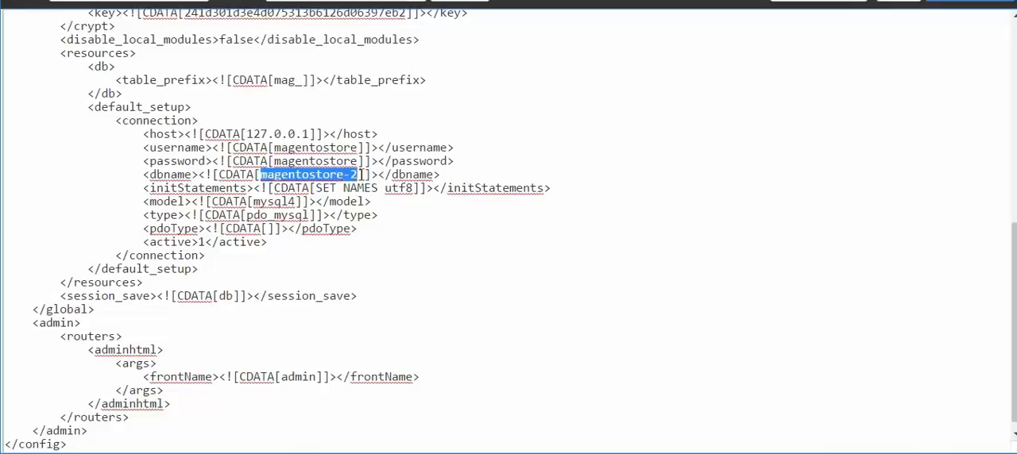
key("ctrl+v")
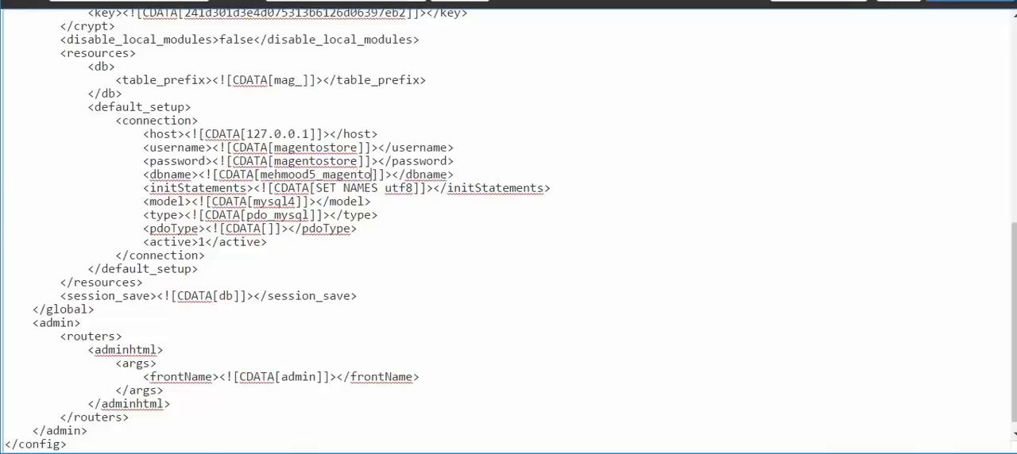
Step: Copy the database user from the notes and replace the username value in local.xml with it
key("alt+Tab")
left_click_drag(118, 104, 267, 114)
key("ctrl+c")
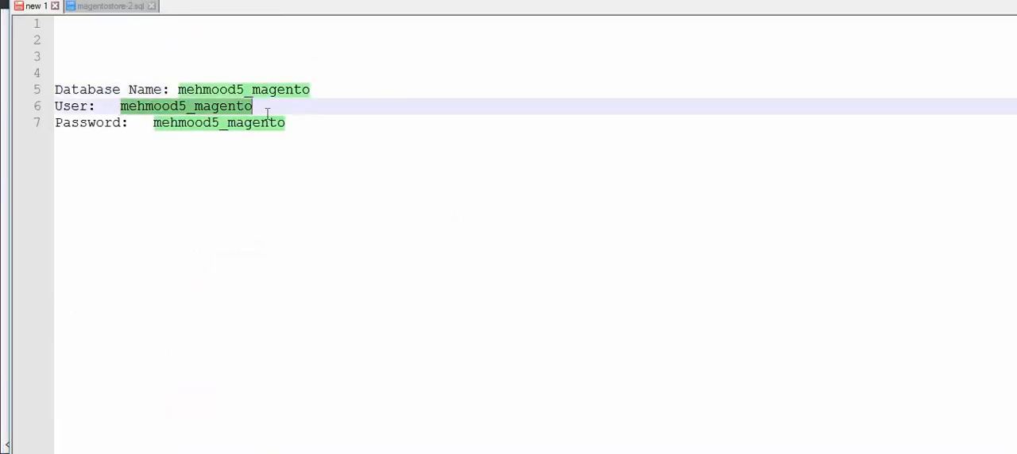
key("alt+Tab")
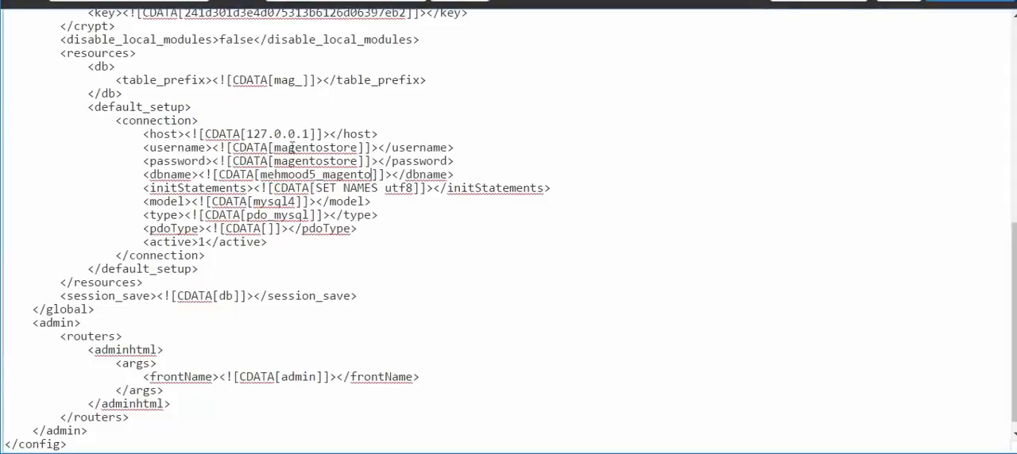
double_click(294, 148)
key("ctrl+v")
Step: Replace the password value in local.xml with the database password from the notes and save the file
left_click(205, 453)
double_click(198, 123)
key("ctrl+c")
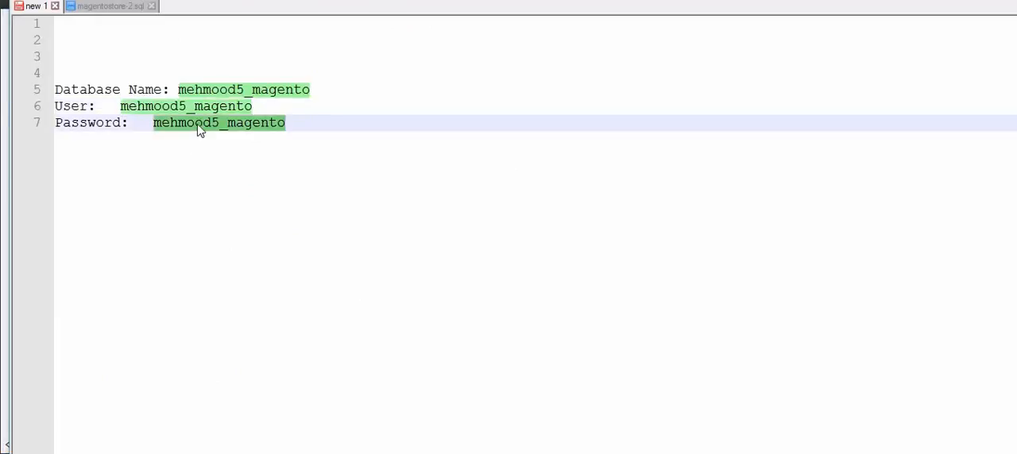
left_click(317, 453)
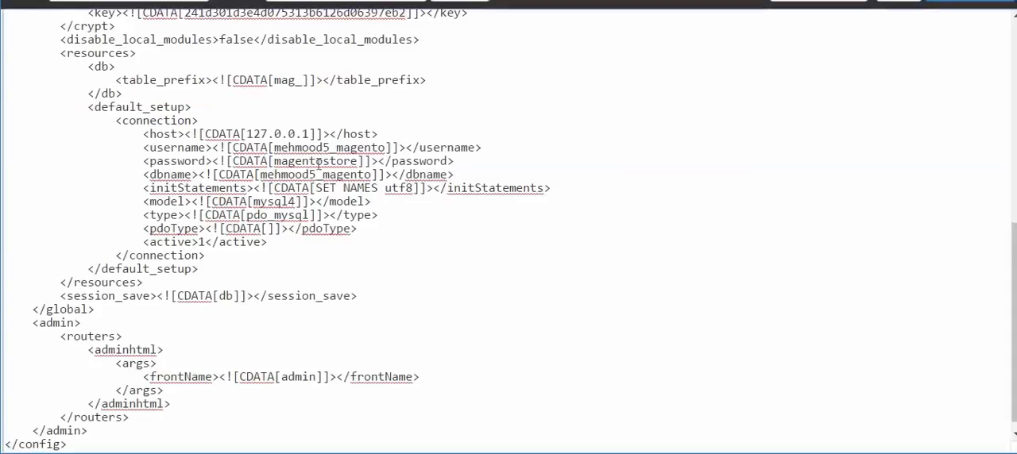
double_click(318, 161)
key("ctrl+v")
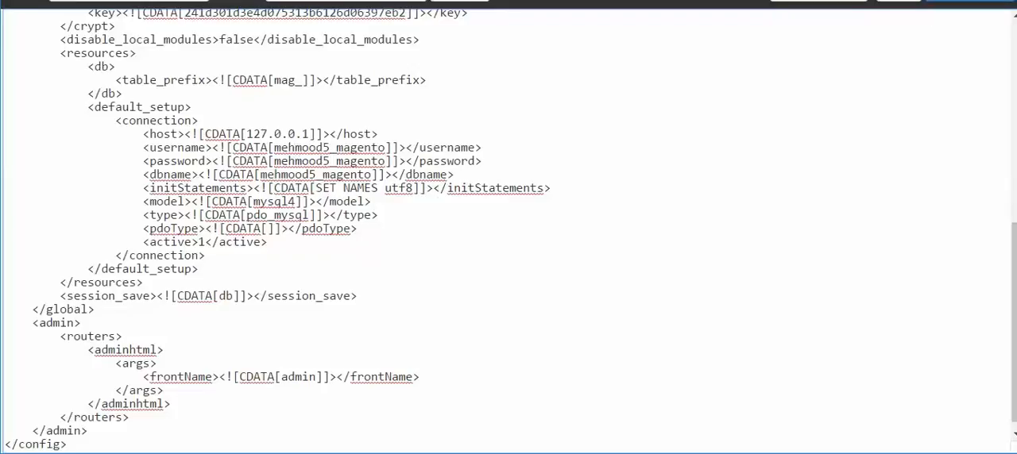
left_click(943, 12)
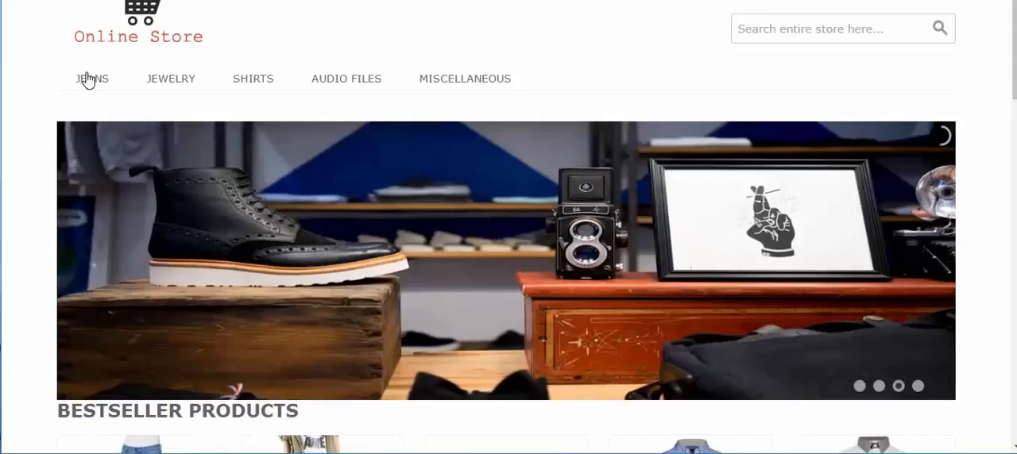
Step: Compare the hosted and local storefronts, inspect the broken logo's image source on the hosted store and close the inspector
mouse_move(163, 79)
mouse_move(92, 78)
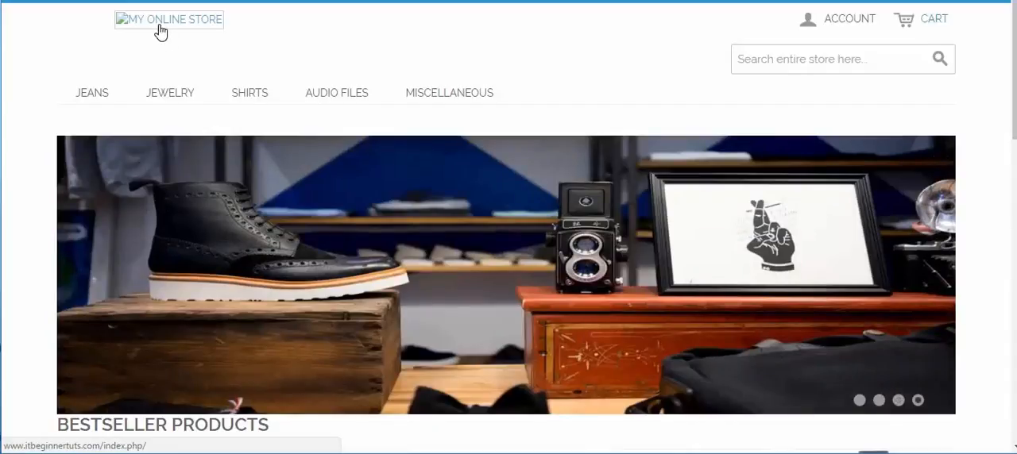
right_click(169, 26)
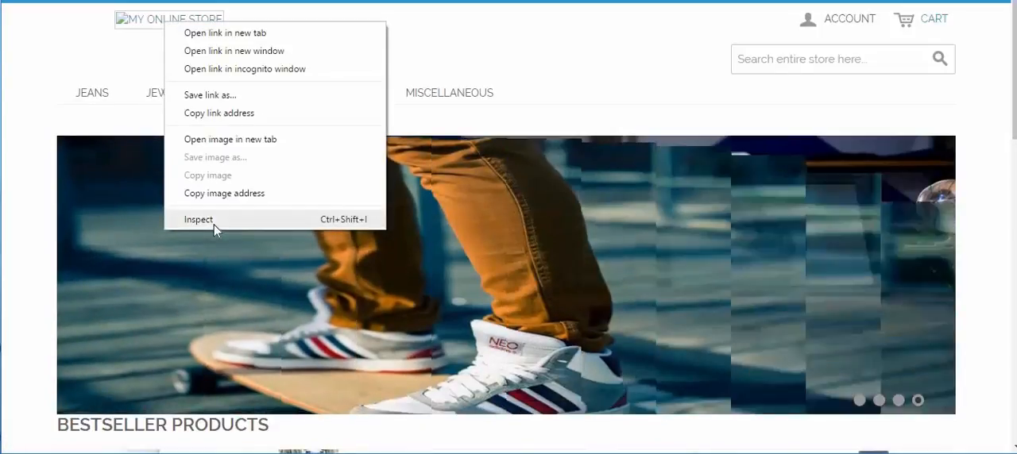
left_click(211, 218)
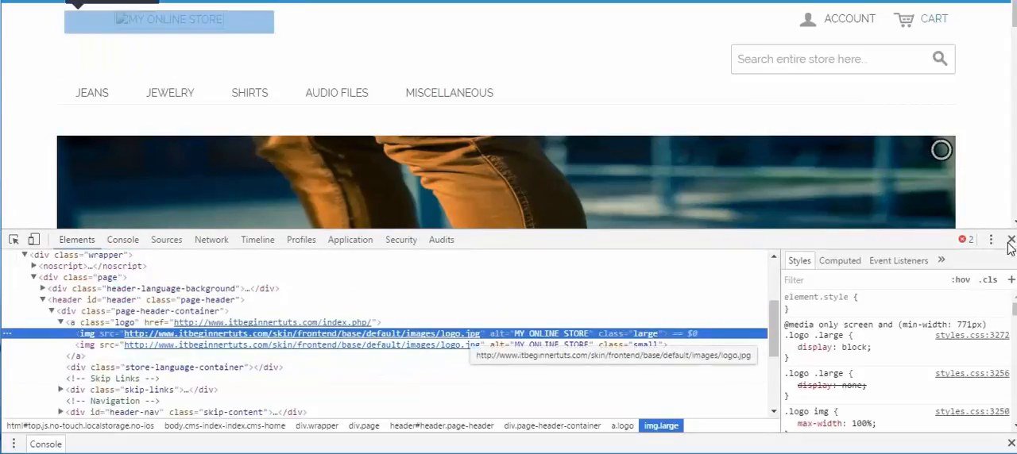
left_click(957, 218)
Step: Switch to File Explorer and open the skin folder of the local store in xampp/htdocs/magentostore
mouse_move(118, 445)
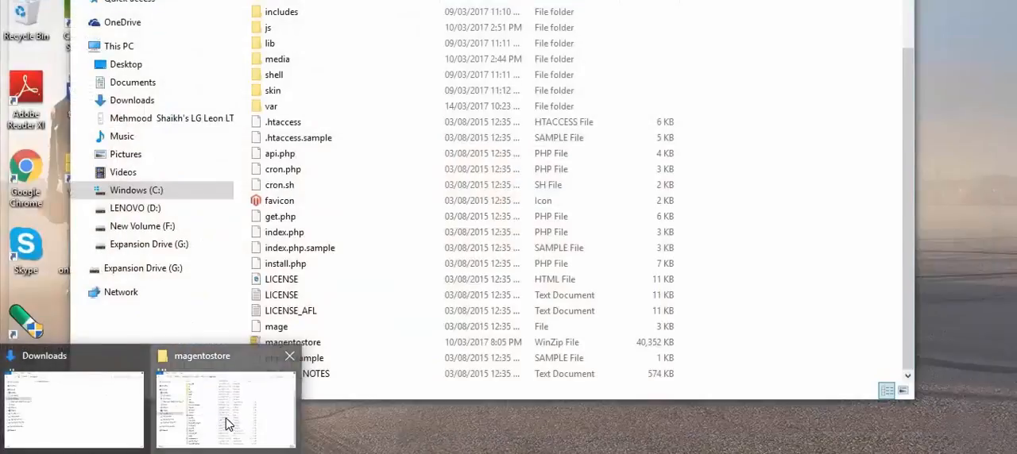
left_click(227, 423)
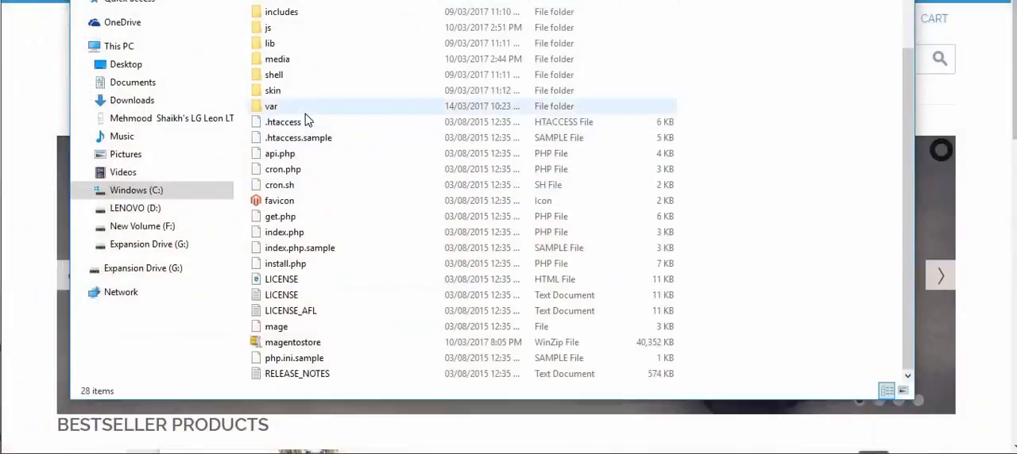
scroll(307, 131, "up", 1)
left_click(280, 140)
double_click(280, 140)
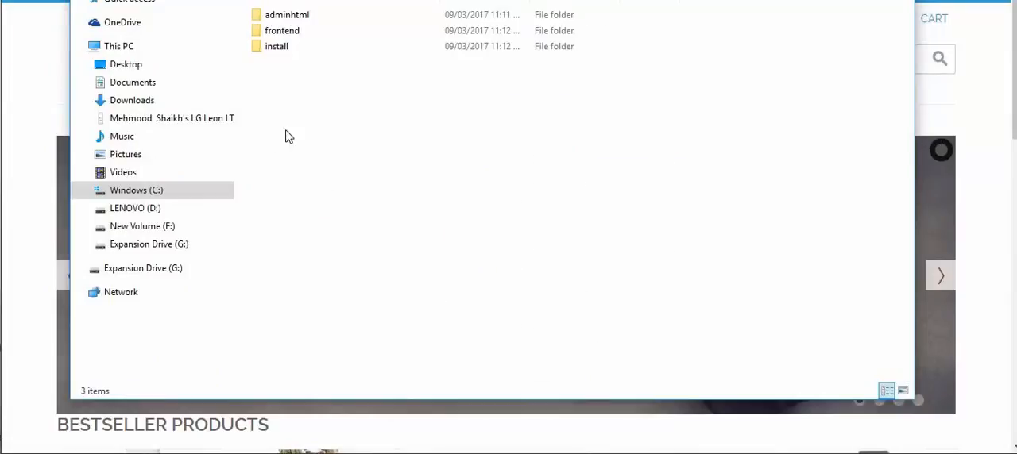
left_click_drag(524, 0, 535, 33)
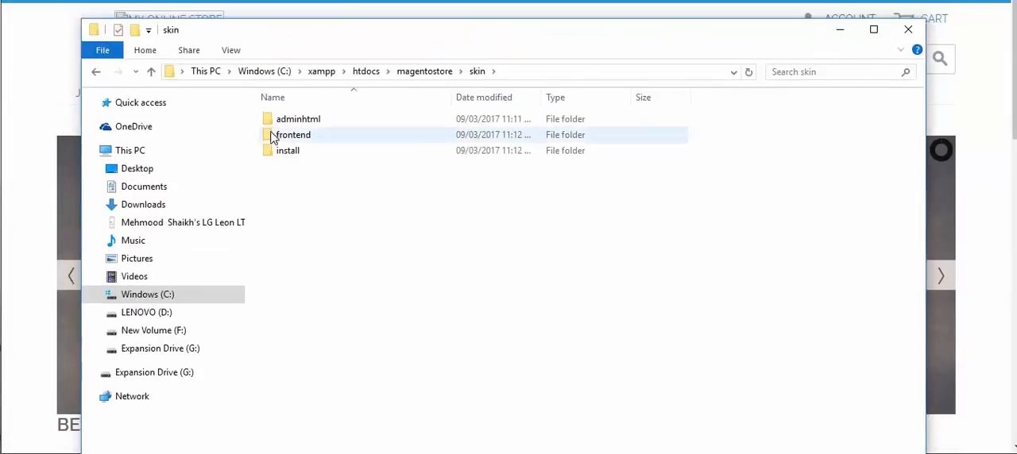
left_click(365, 71)
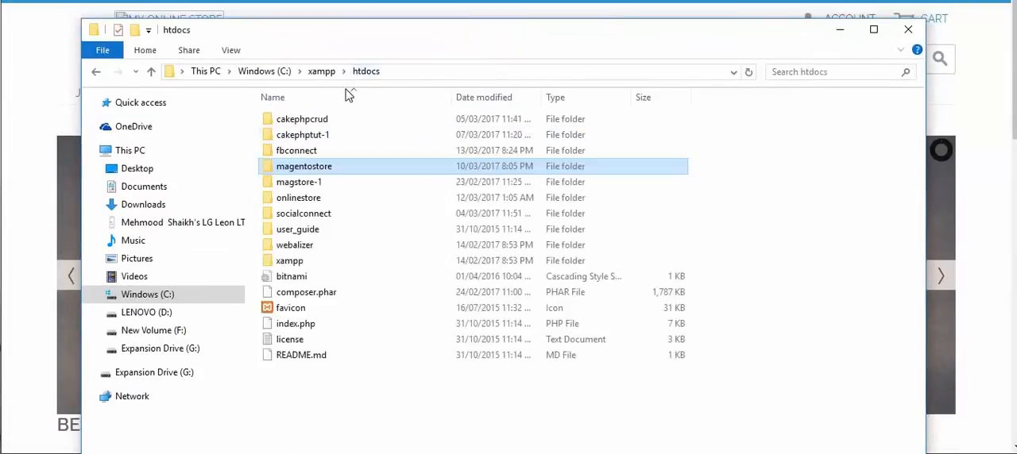
double_click(309, 167)
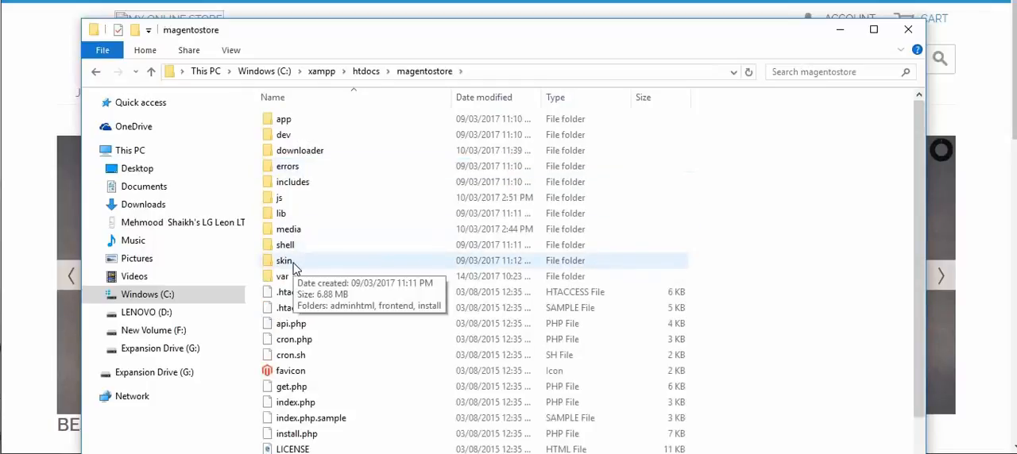
double_click(294, 266)
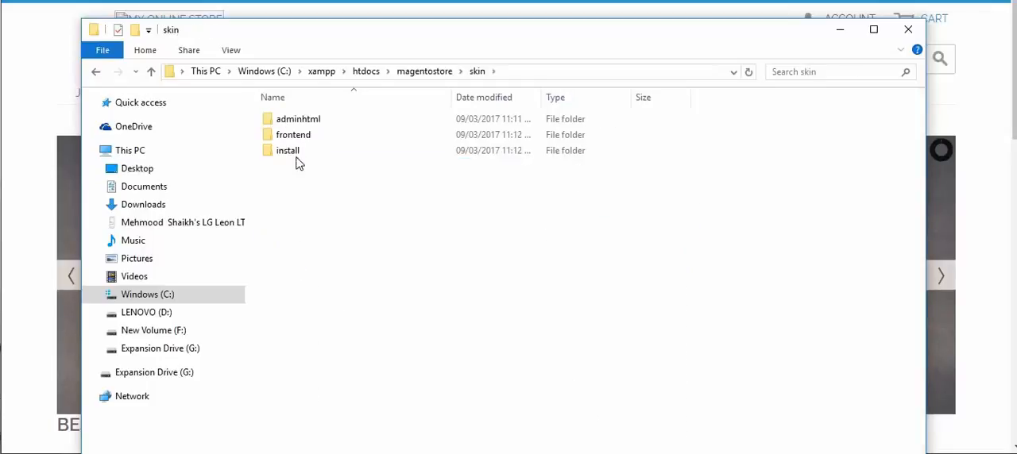
Step: Open frontend/rwd/default/images inside the skin folder and copy the logo image to the desktop
left_click(300, 141)
double_click(300, 141)
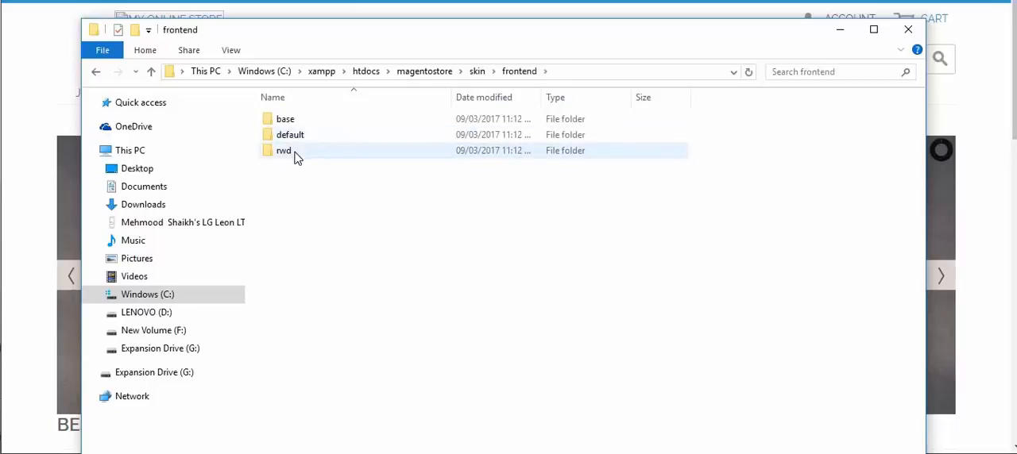
double_click(294, 153)
double_click(300, 127)
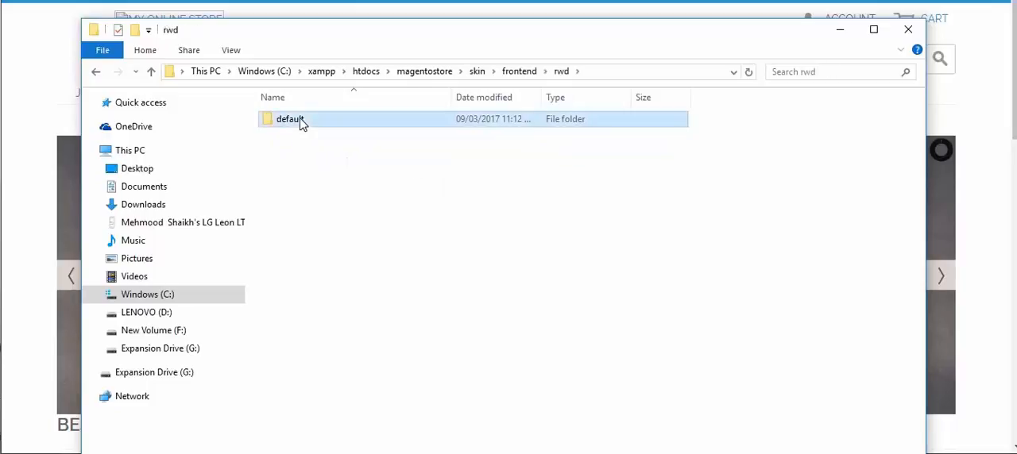
double_click(301, 135)
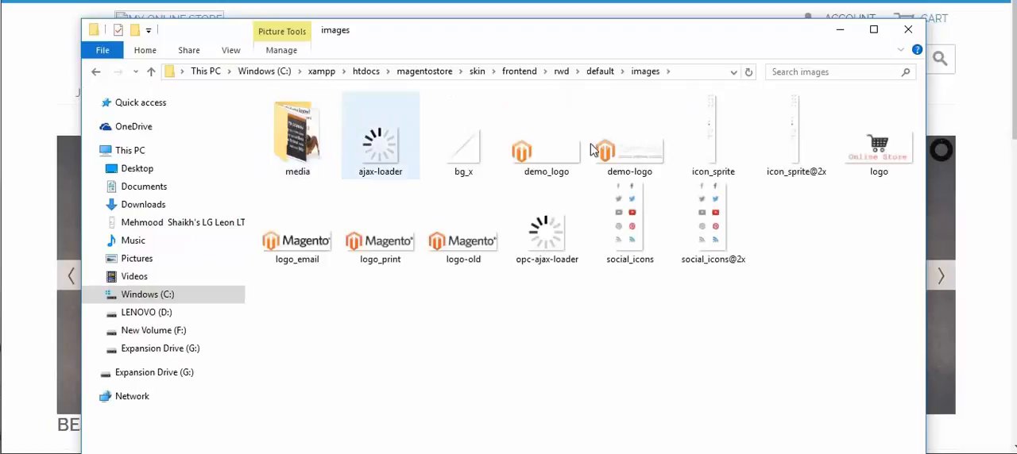
left_click(881, 154)
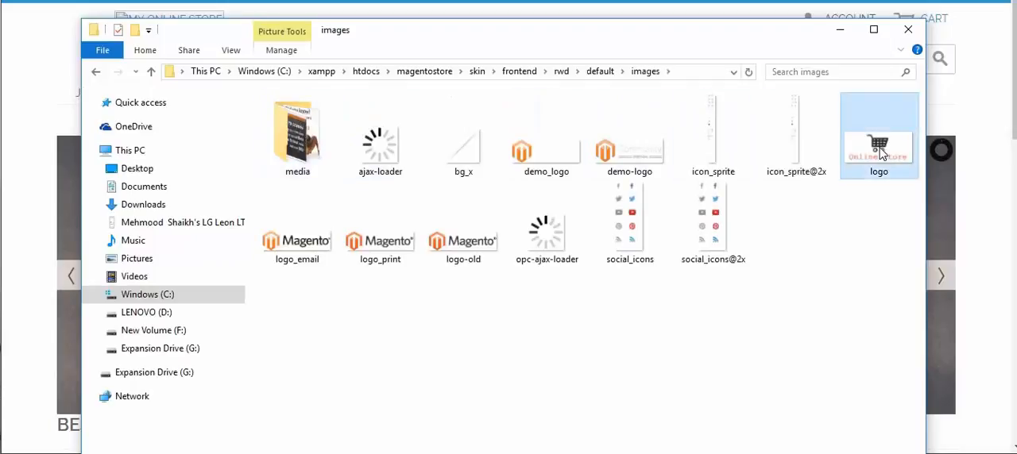
key("super+d")
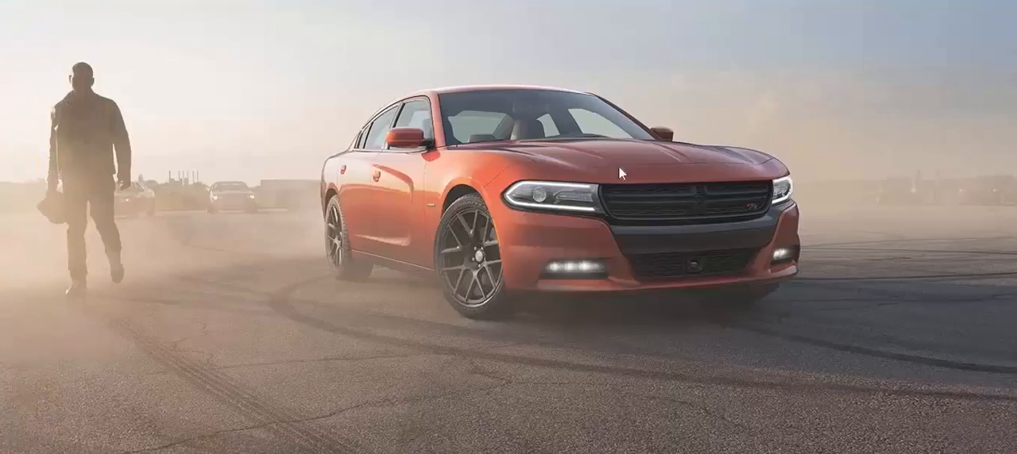
key("ctrl+v")
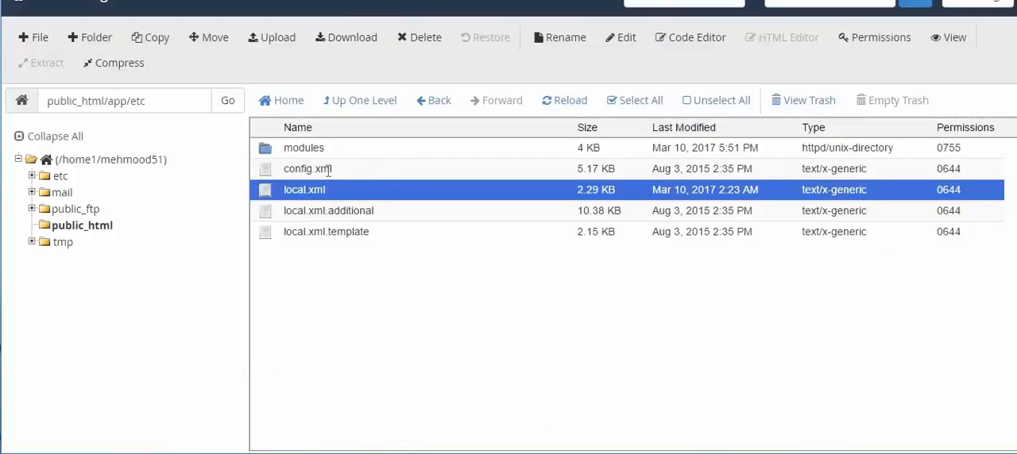
Step: Go from app/etc back up to public_html and open skin/frontend/rwd/default/images in the hosting file manager
left_click(371, 111)
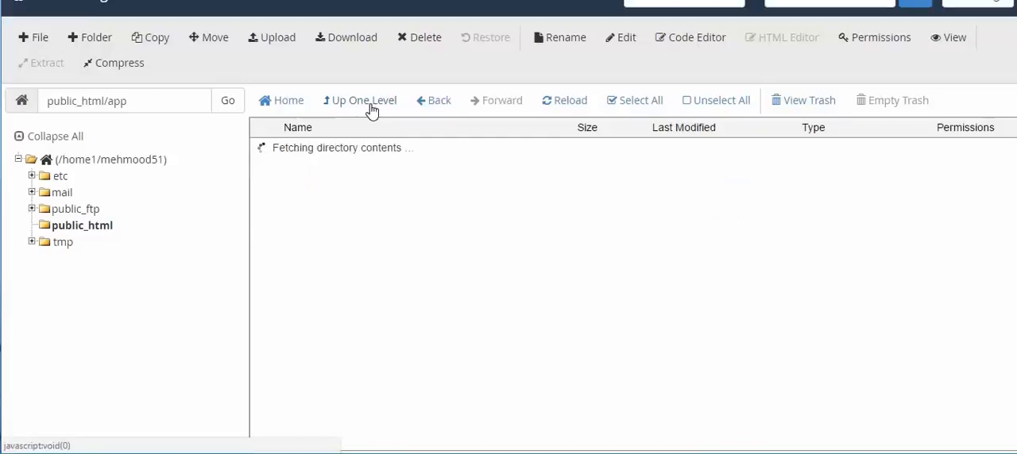
left_click(370, 110)
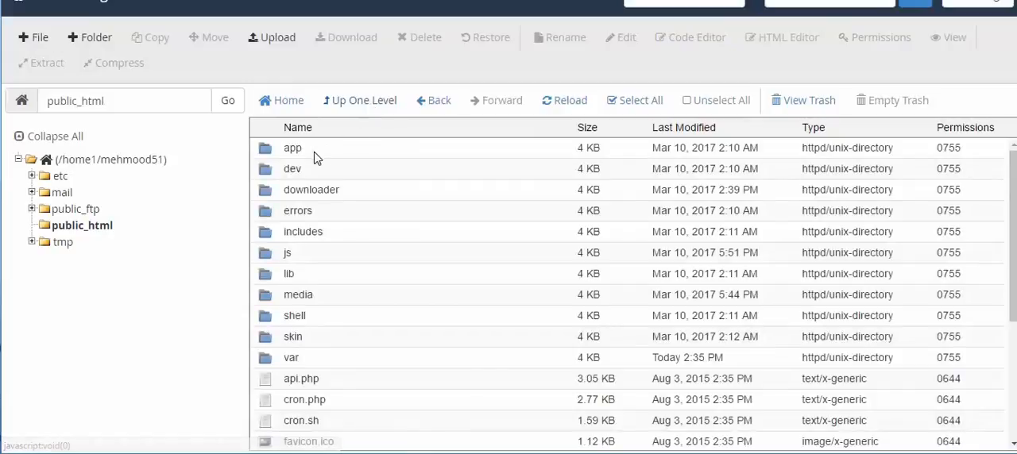
double_click(329, 343)
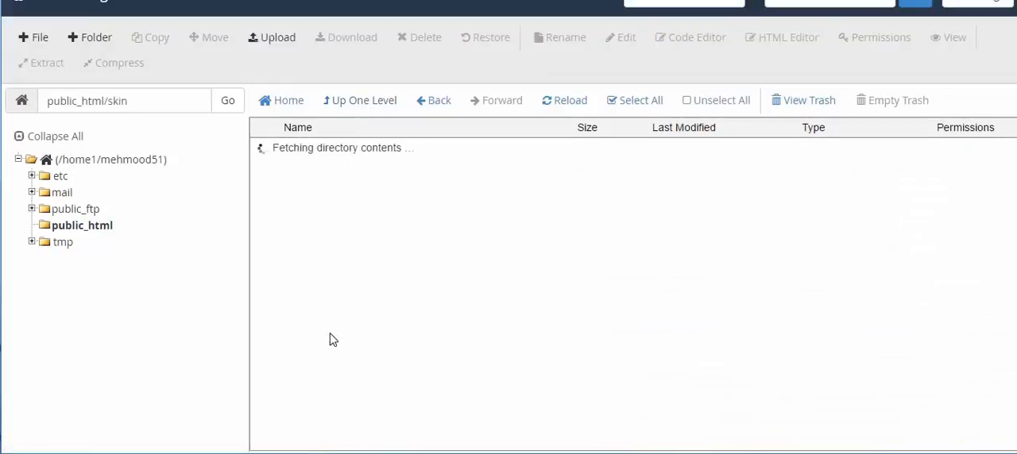
left_click(321, 174)
left_click(478, 176)
double_click(477, 177)
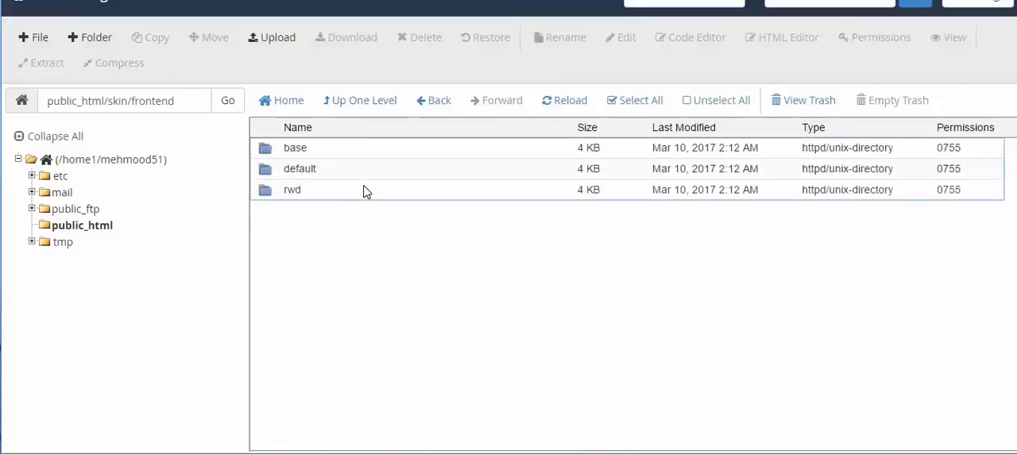
double_click(397, 197)
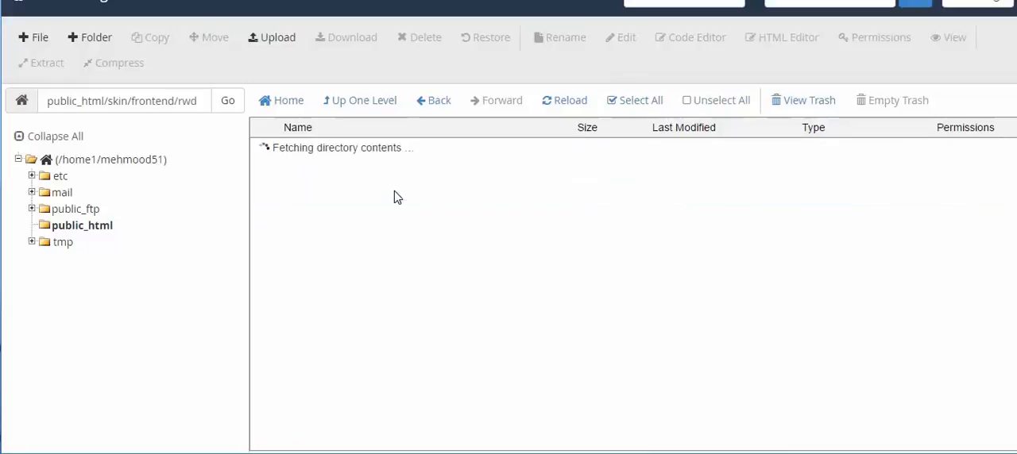
double_click(424, 155)
double_click(421, 177)
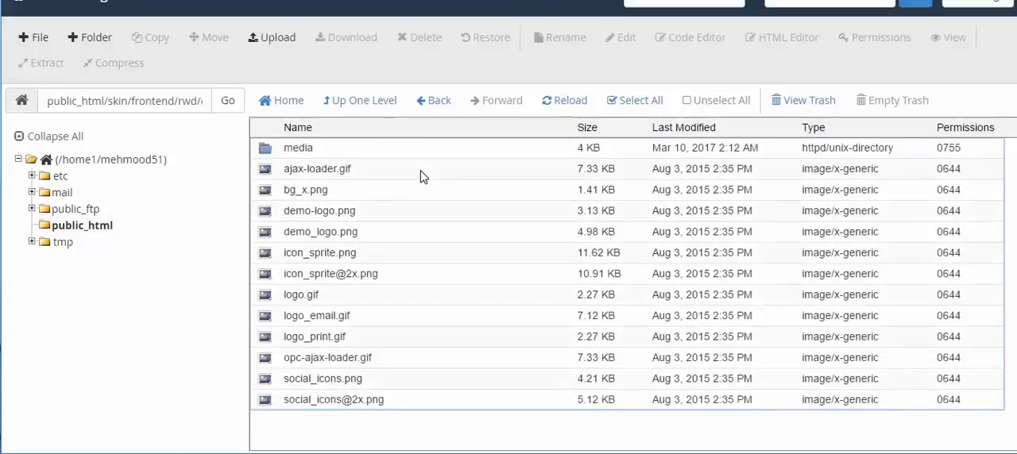
Step: Upload logo.jpg from the desktop into the hosted images folder, close the upload page and refresh the folder listing
left_click(280, 40)
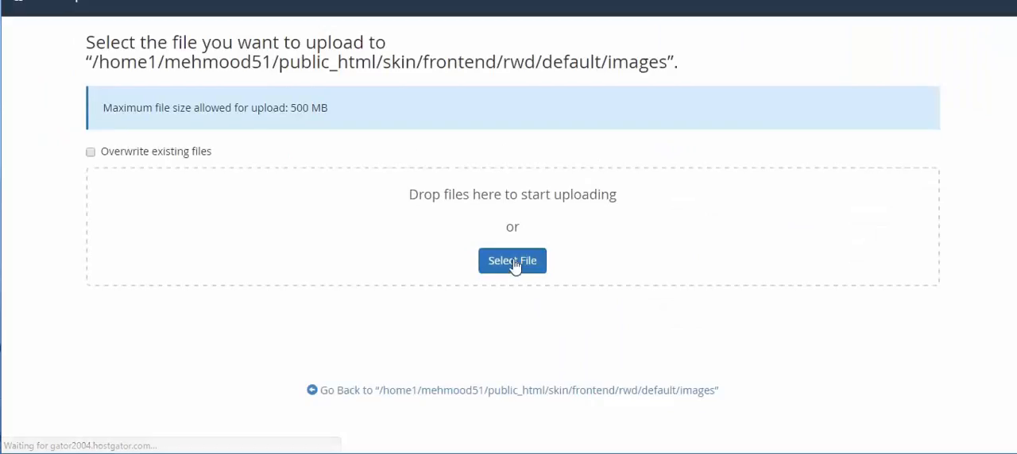
left_click(512, 262)
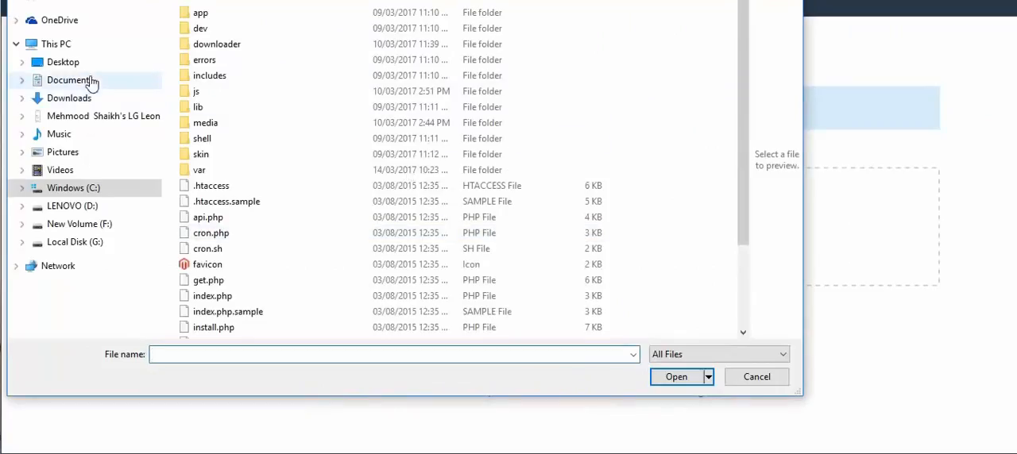
left_click(76, 68)
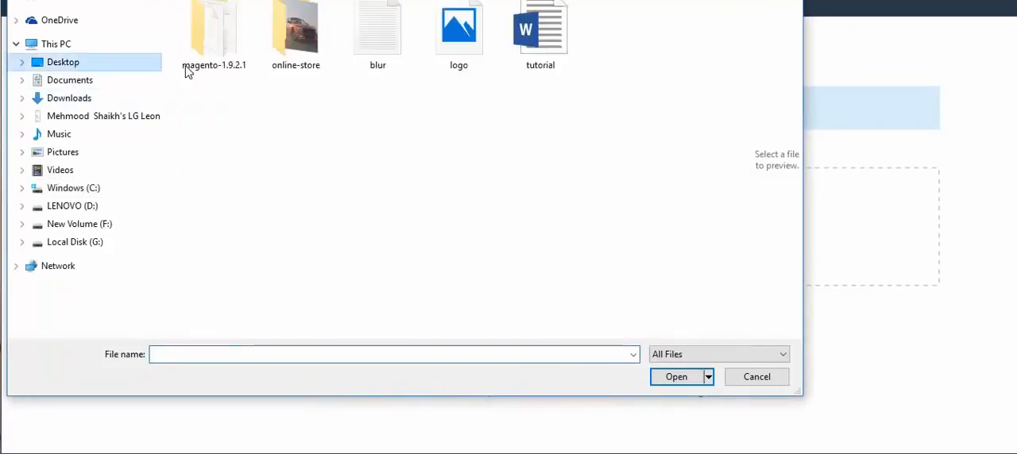
left_click(479, 72)
left_click(679, 378)
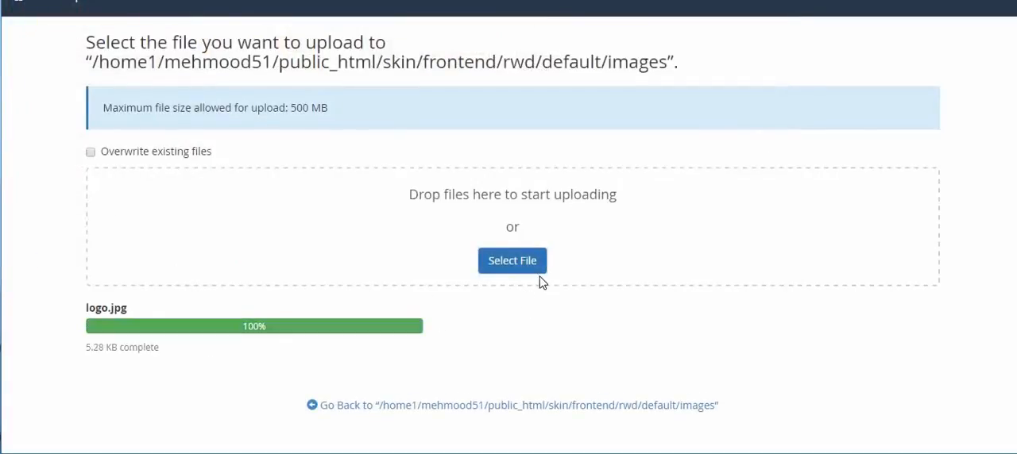
key("ctrl+w")
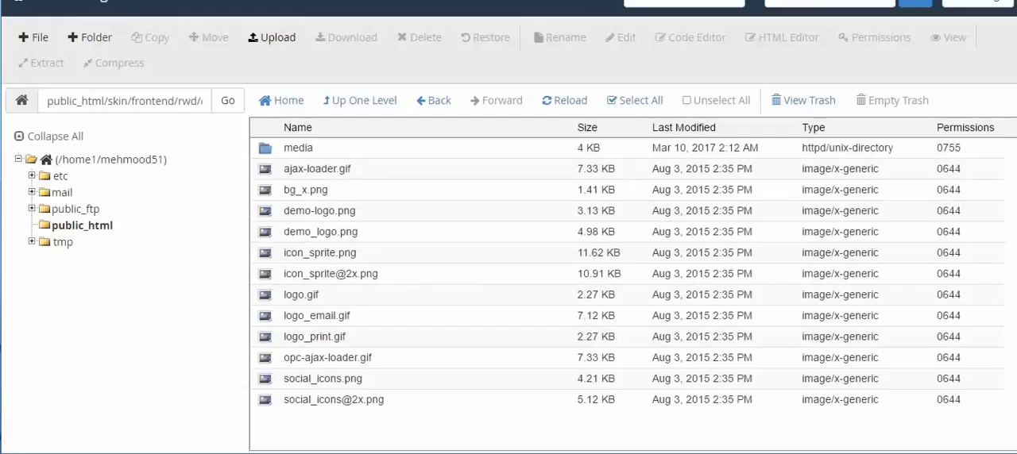
left_click(569, 100)
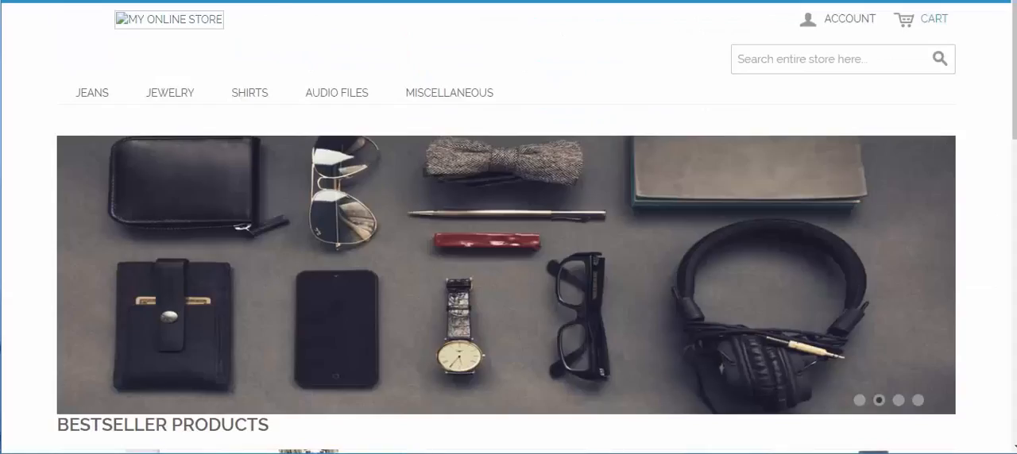
Step: Reload the hosted store's home page through its logo link to check the logo image
left_click(184, 59)
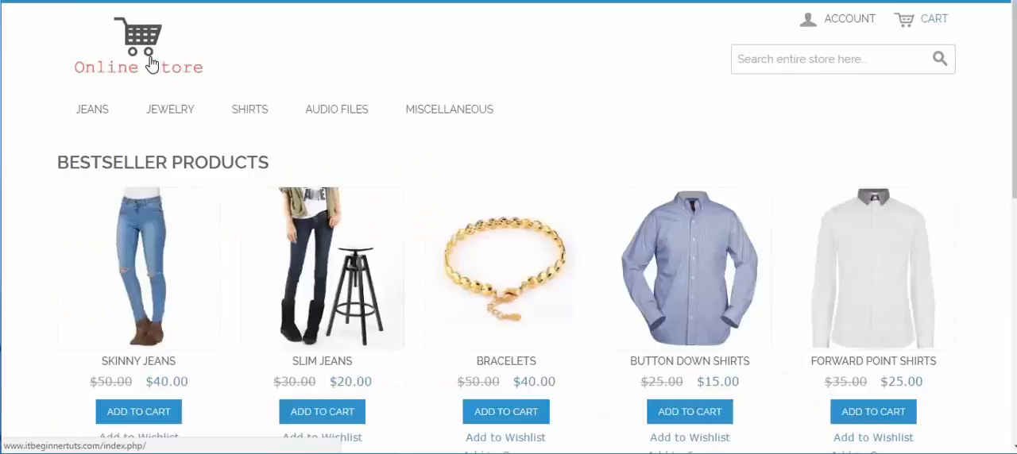
mouse_move(253, 193)
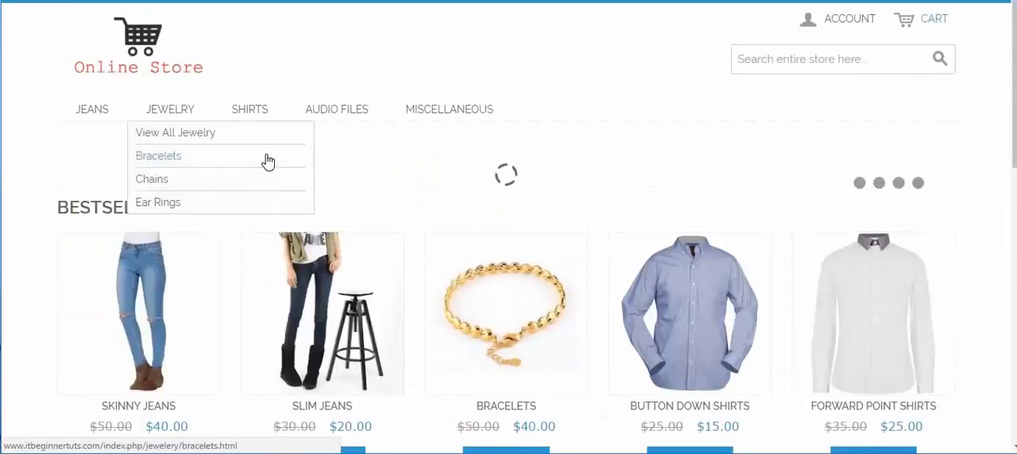